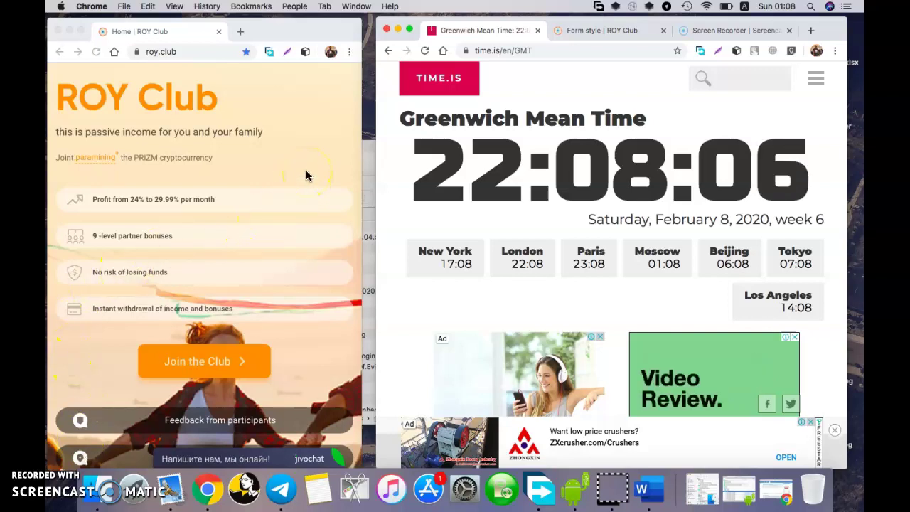
pyautogui.scroll(2, 306, 176)
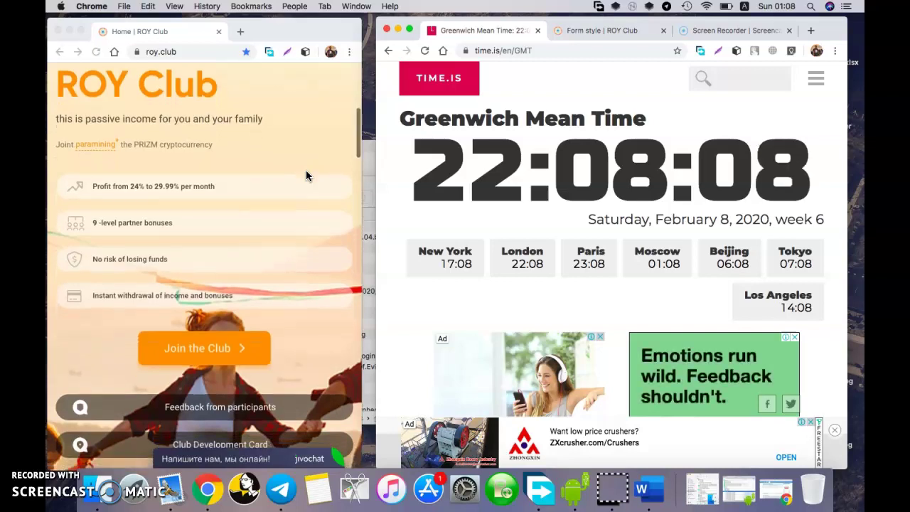
pyautogui.scroll(1, 305, 175)
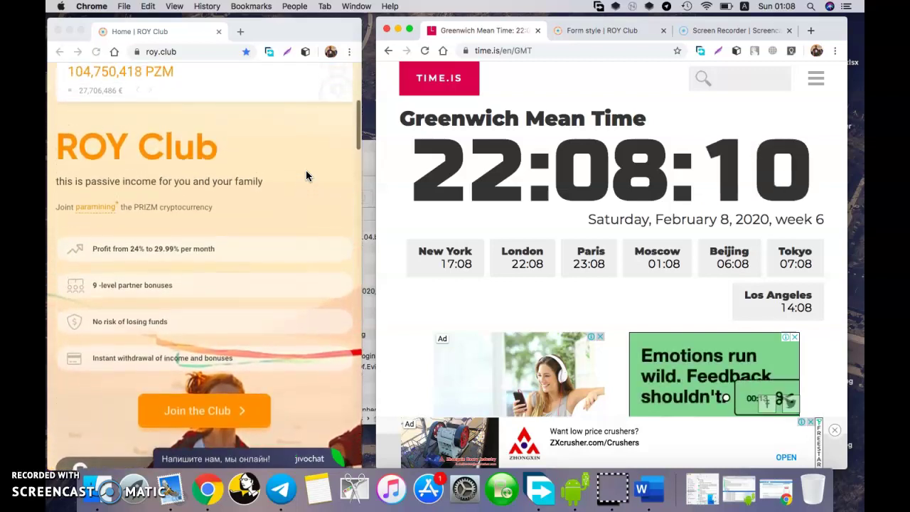
pyautogui.scroll(3, 306, 175)
pyautogui.scroll(1, 306, 175)
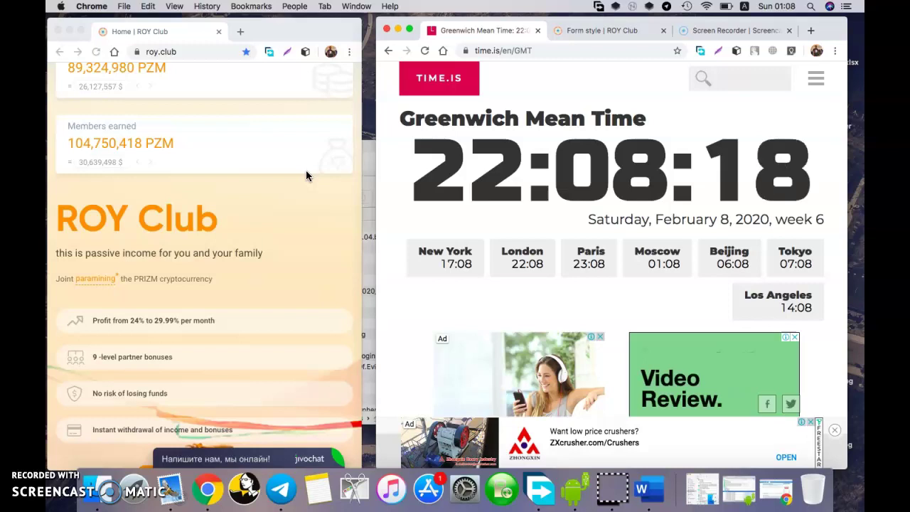
pyautogui.scroll(-3, 305, 174)
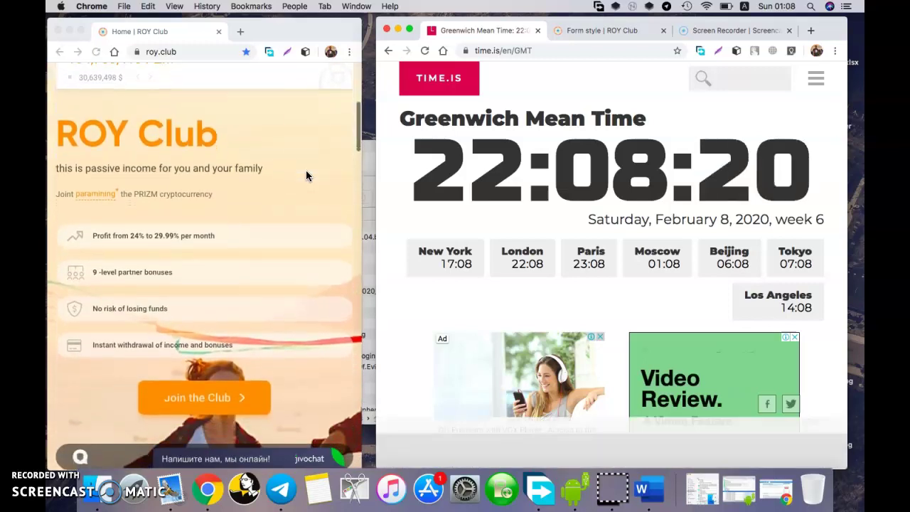
pyautogui.scroll(-1, 305, 170)
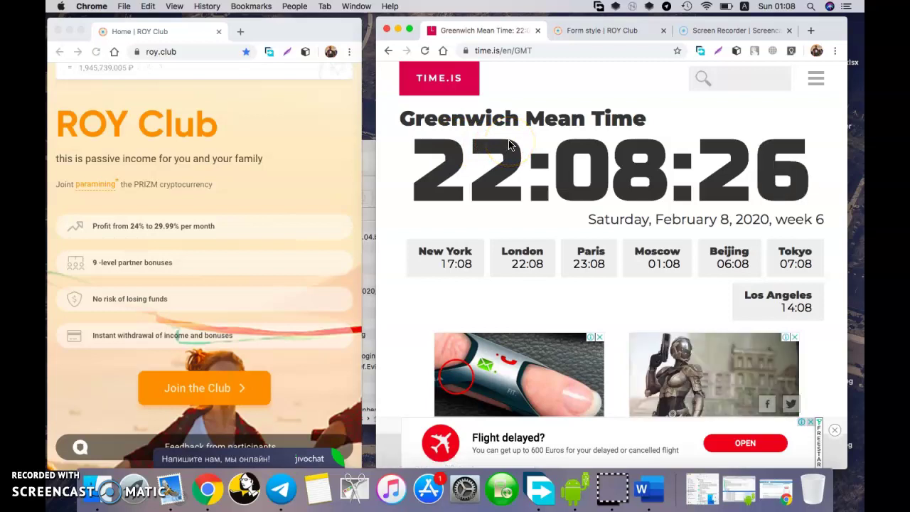
pyautogui.click(538, 113)
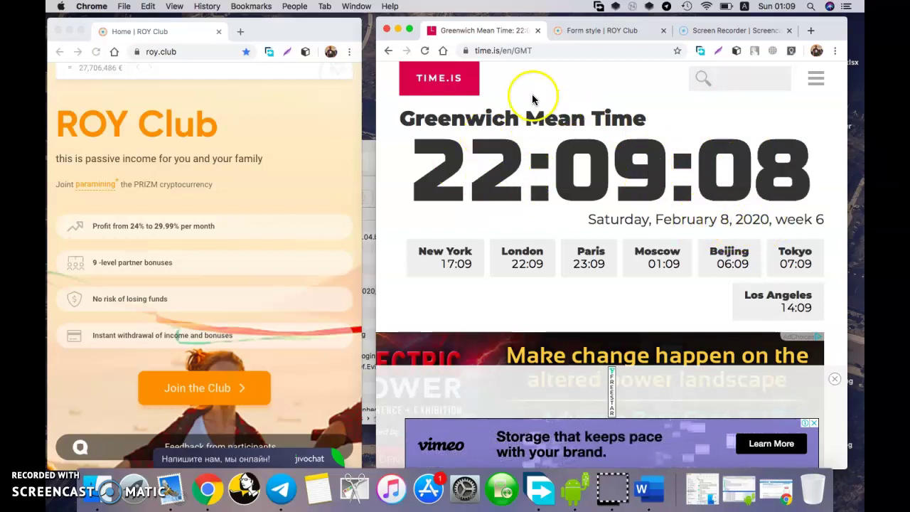
# Review the logo, color, typography and source materials sections of the ROY Club Form style page
pyautogui.click(594, 31)
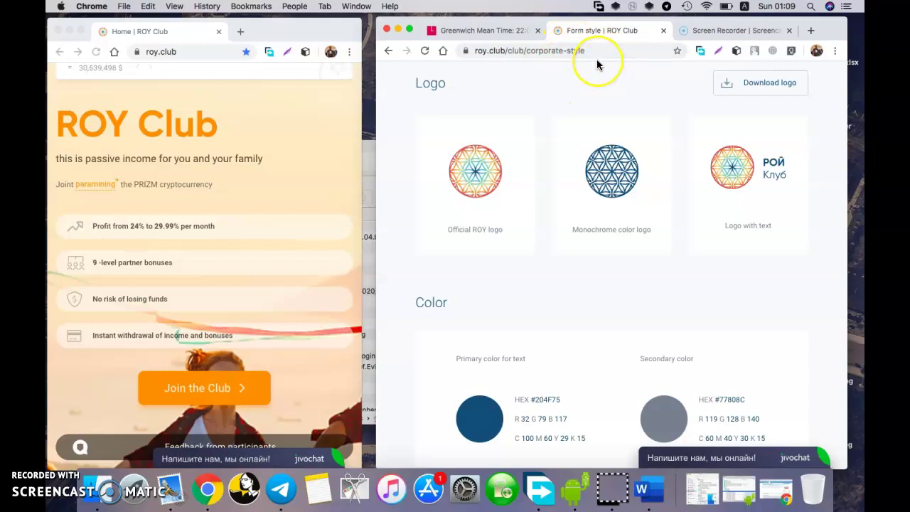
pyautogui.scroll(3, 599, 66)
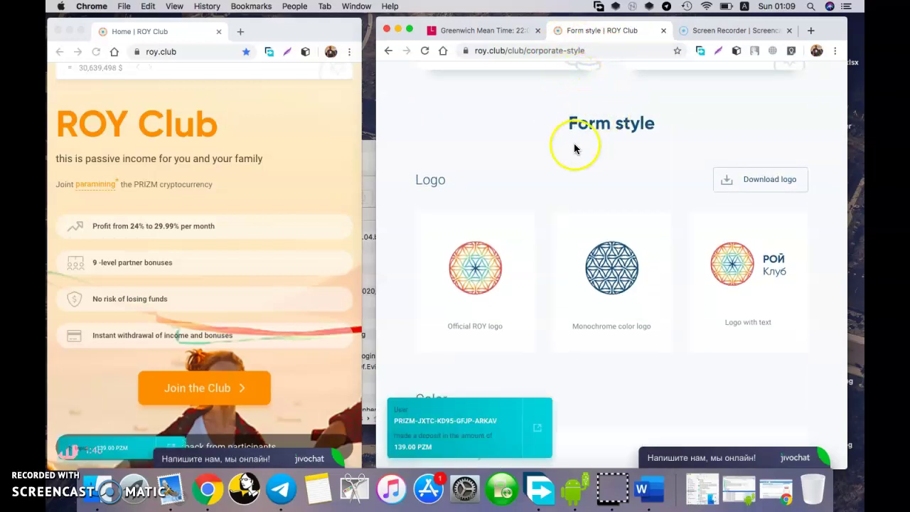
pyautogui.scroll(-5, 572, 149)
pyautogui.scroll(2, 574, 158)
pyautogui.scroll(-1, 575, 167)
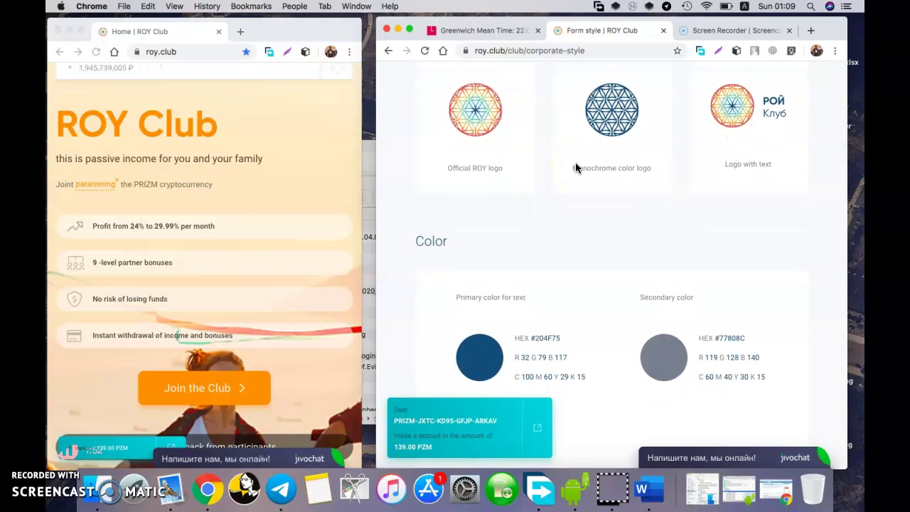
pyautogui.scroll(-3, 575, 167)
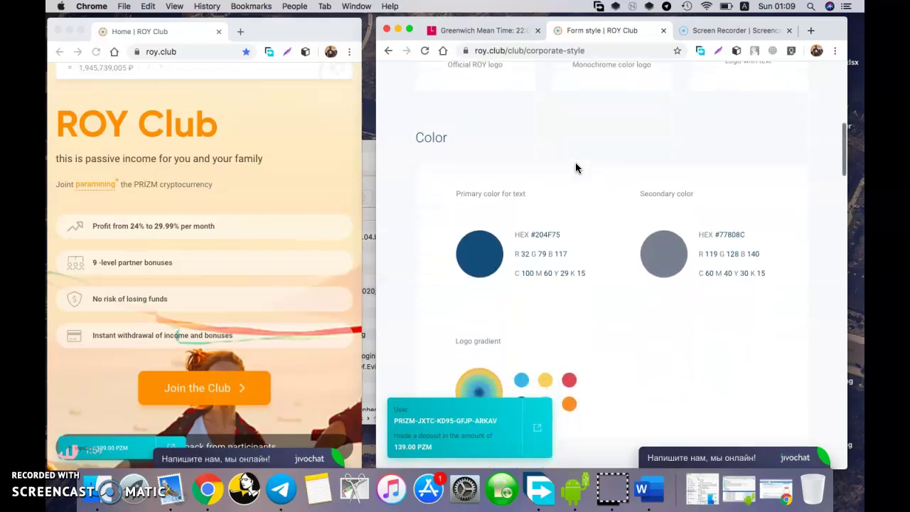
pyautogui.scroll(-5, 575, 167)
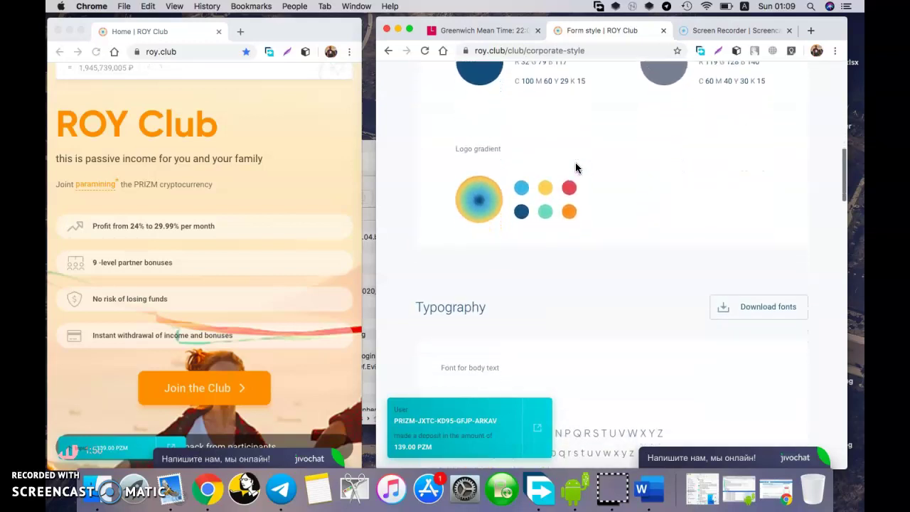
pyautogui.scroll(-8, 575, 167)
pyautogui.scroll(-6, 575, 168)
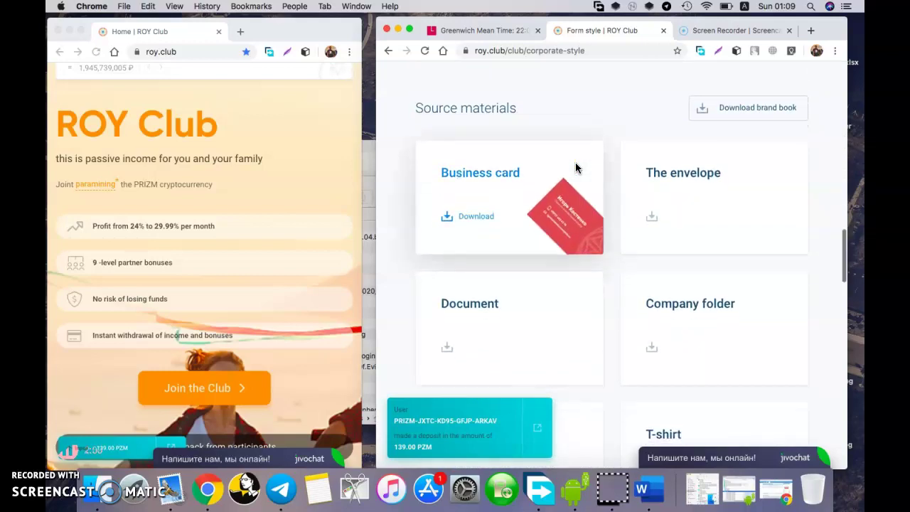
pyautogui.scroll(-1, 575, 164)
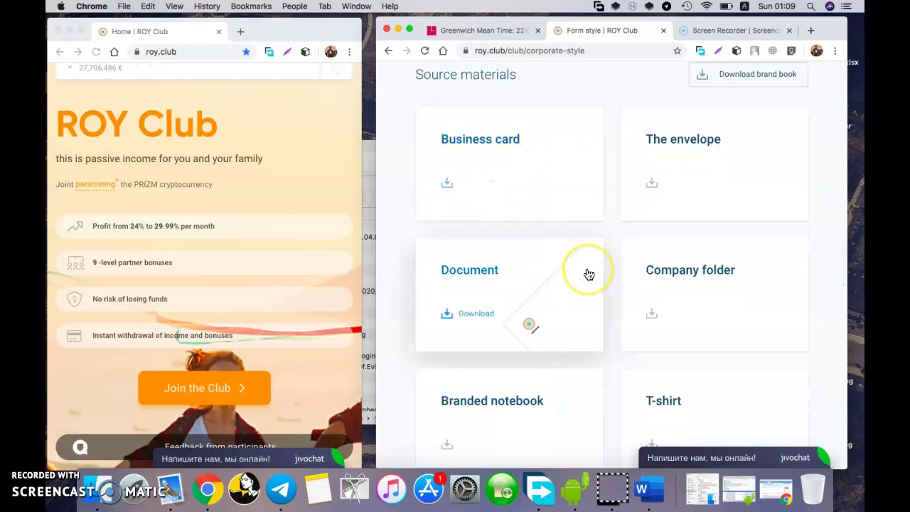
pyautogui.scroll(-1, 587, 272)
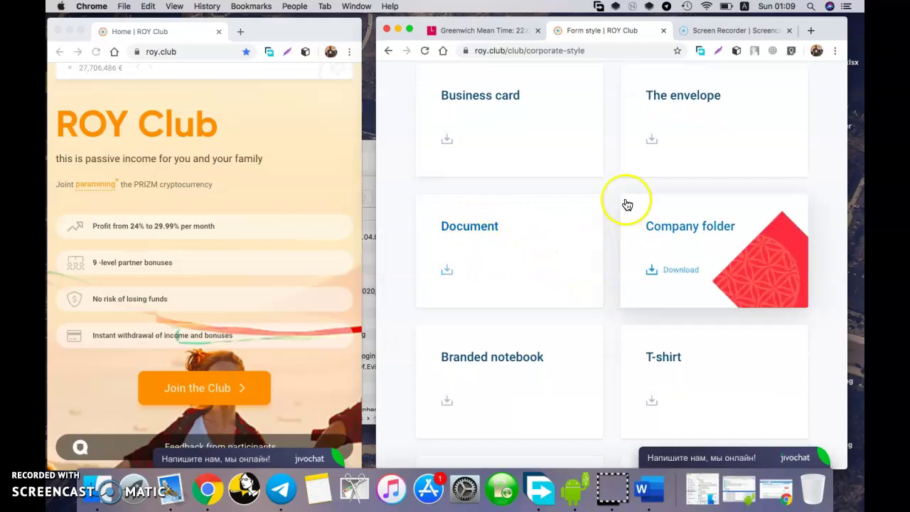
# View the download formats offered for the Business card and the T-shirt source materials, closing each preview
pyautogui.click(504, 94)
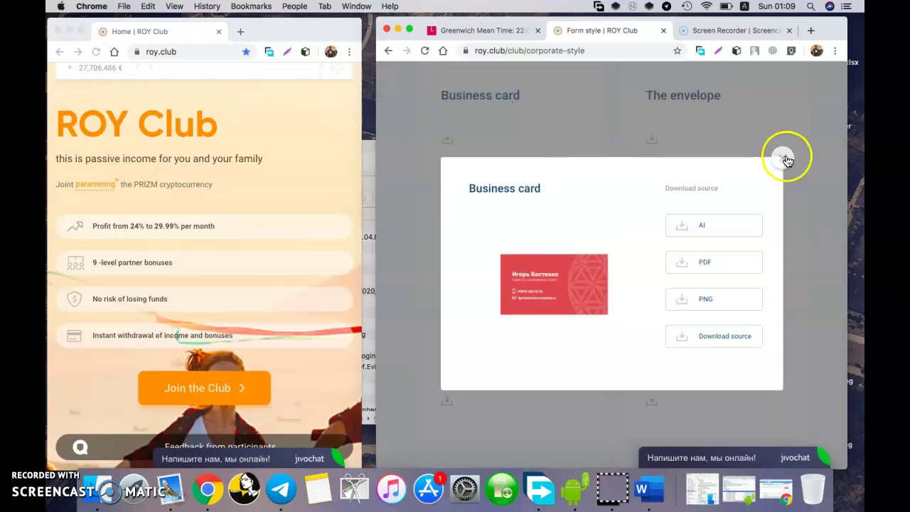
pyautogui.click(781, 158)
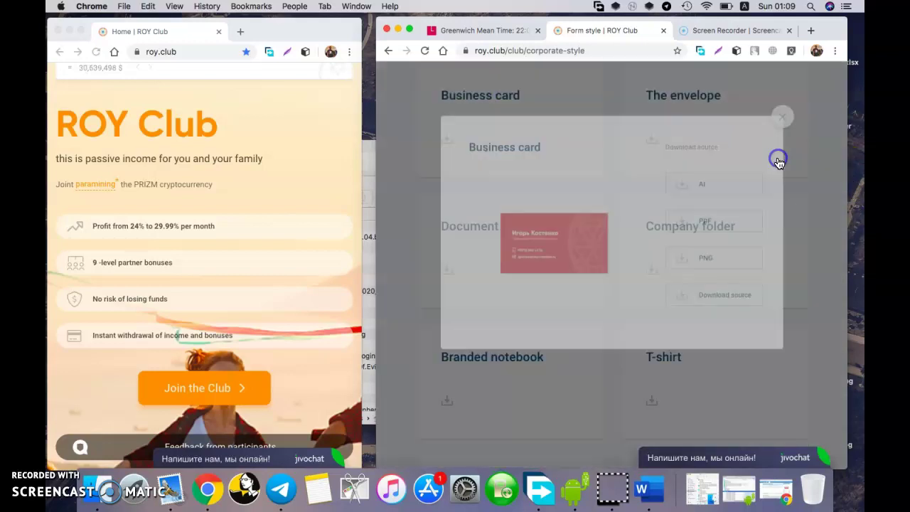
pyautogui.scroll(-3, 693, 294)
pyautogui.click(649, 305)
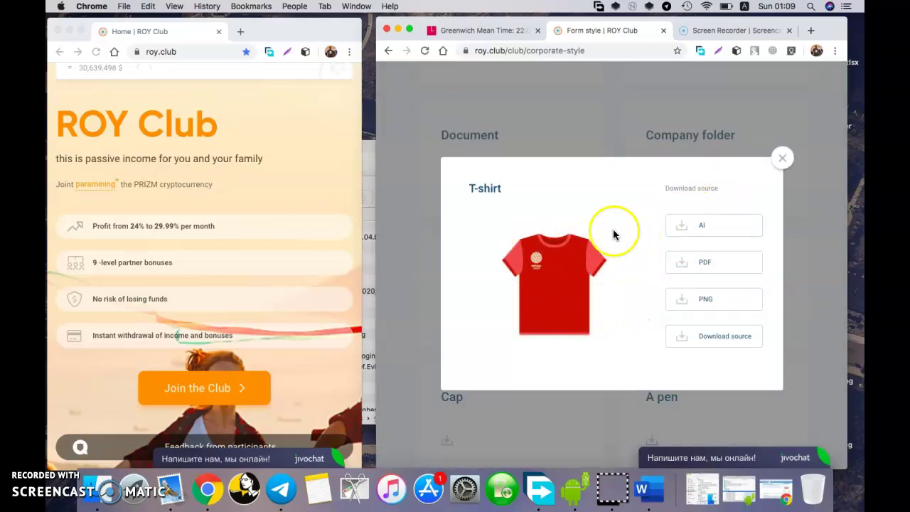
pyautogui.click(783, 159)
pyautogui.scroll(-1, 604, 314)
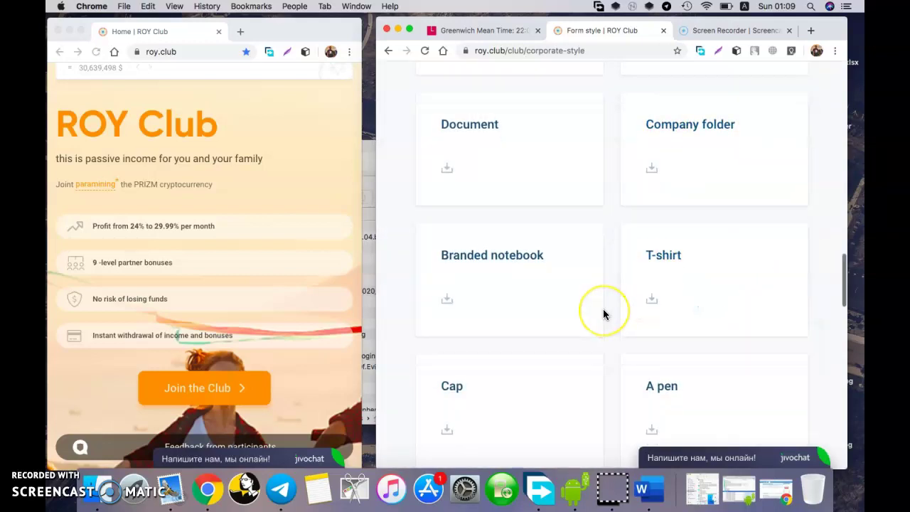
# Return to the Typography section to examine the body text and heading fonts
pyautogui.scroll(6, 603, 314)
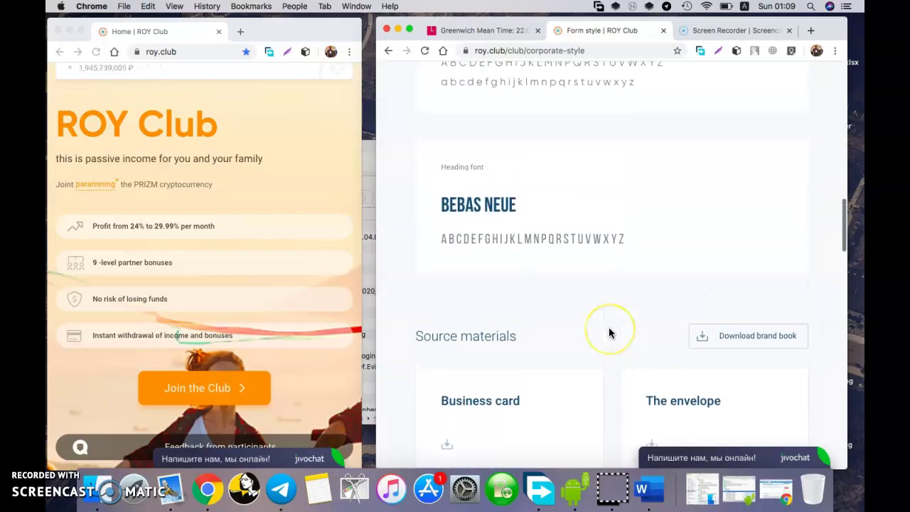
pyautogui.scroll(2, 609, 336)
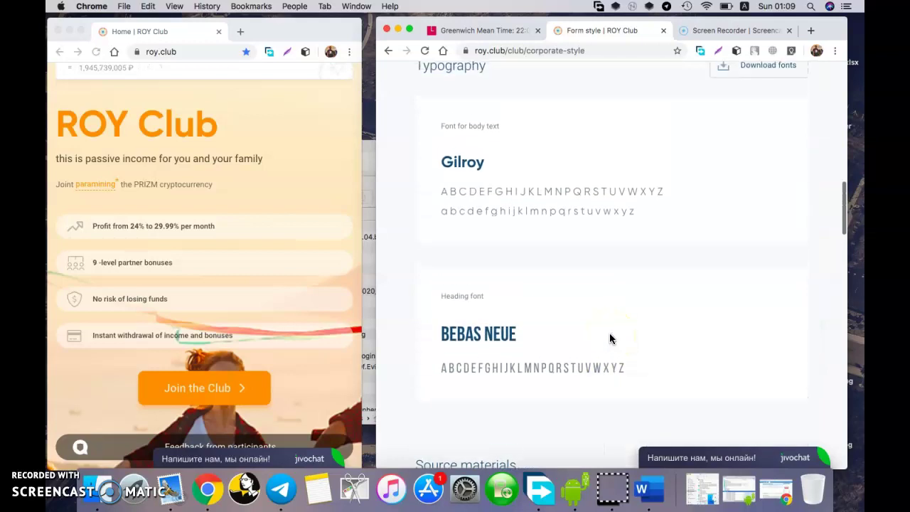
pyautogui.scroll(1, 609, 338)
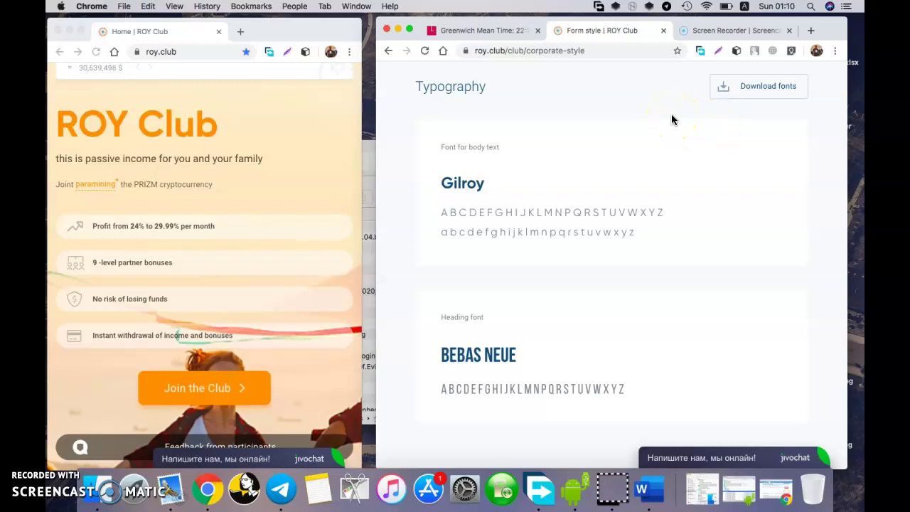
pyautogui.click(532, 170)
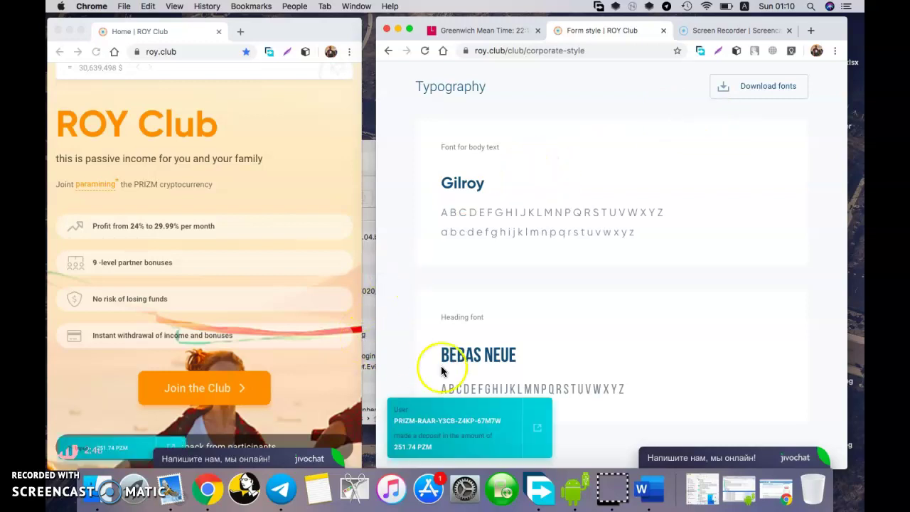
# Switch to Microsoft Word and create a new blank document
pyautogui.click(649, 489)
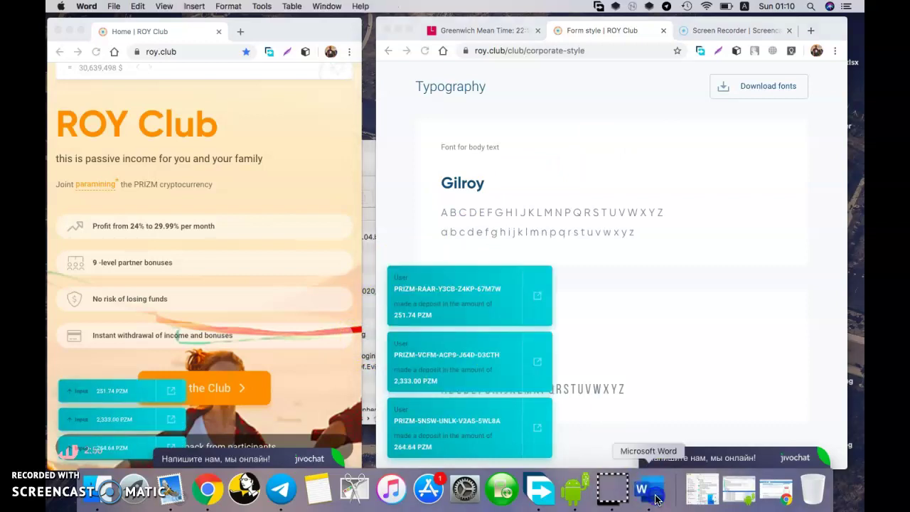
pyautogui.doubleClick(249, 112)
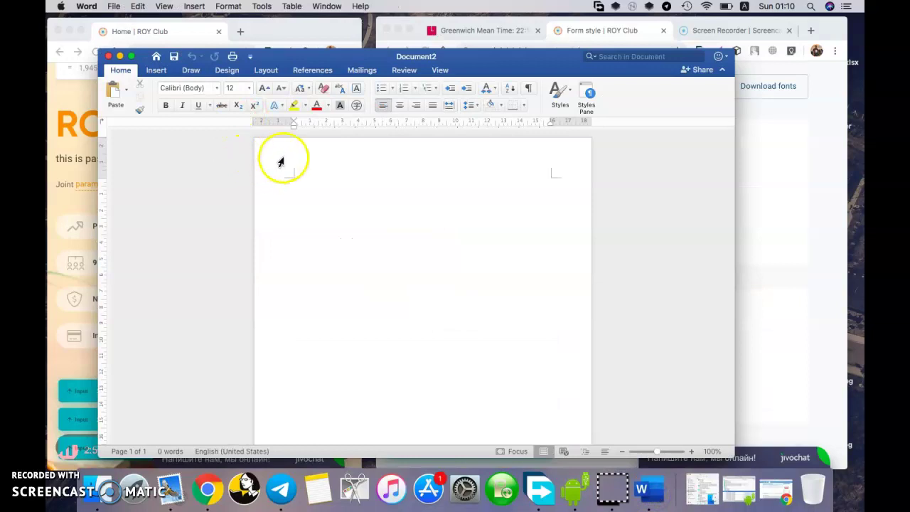
# Look for the Gilroy font in the new document's list of installed fonts
pyautogui.click(217, 89)
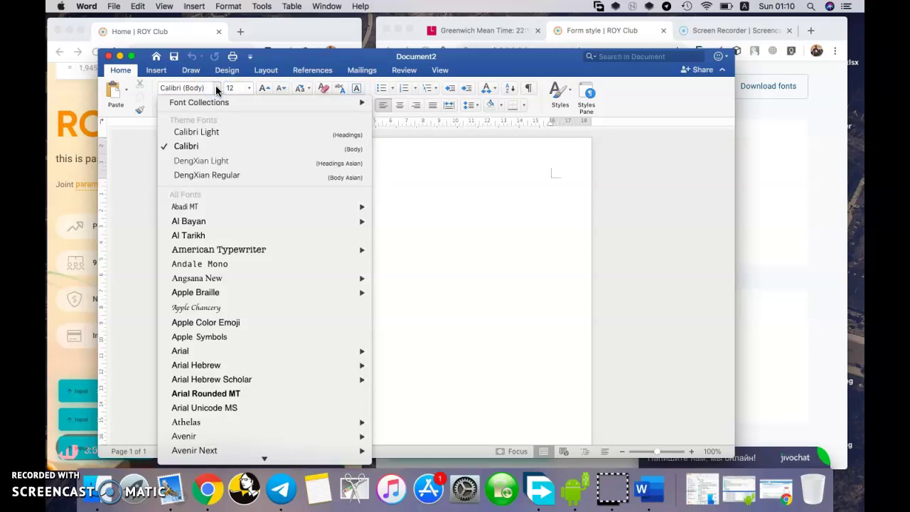
pyautogui.press('g')
pyautogui.press('i')
pyautogui.press('Down')
pyautogui.press('Down')
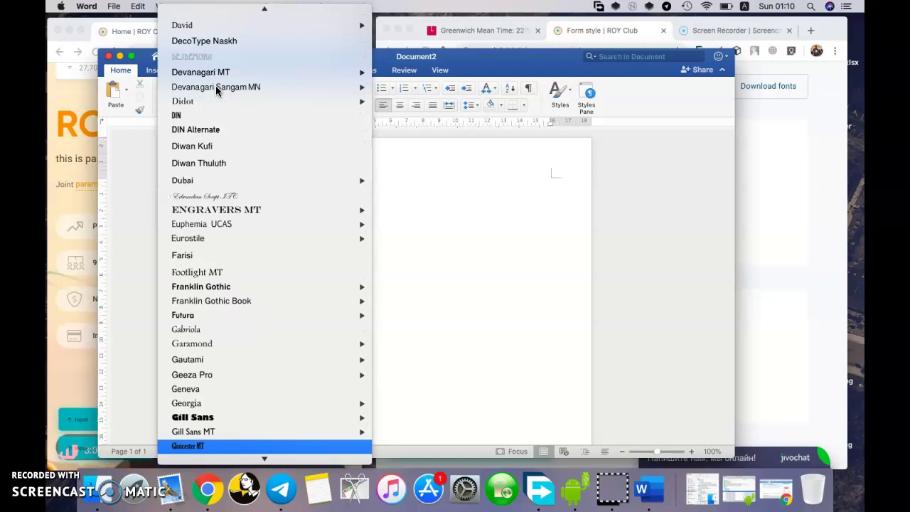
pyautogui.press('g')
pyautogui.press('i')
pyautogui.press('Down')
pyautogui.press('Down')
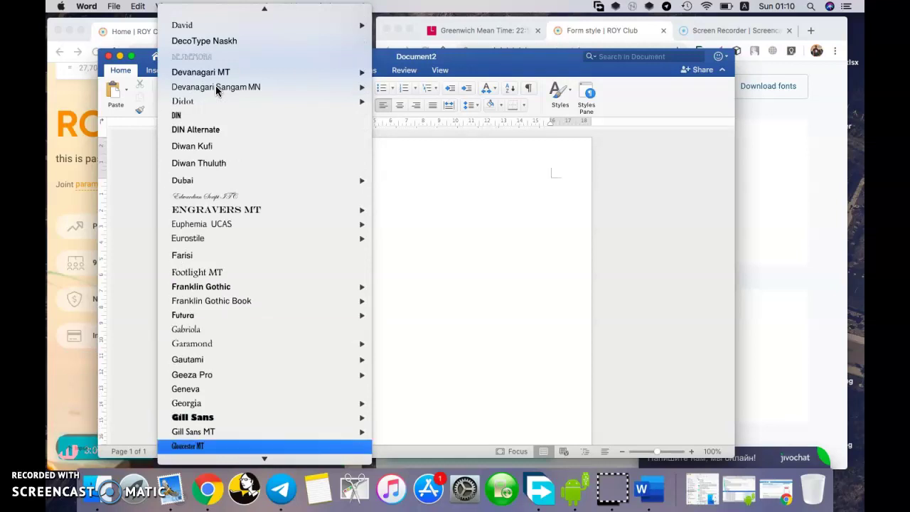
pyautogui.press('g')
pyautogui.press('l')
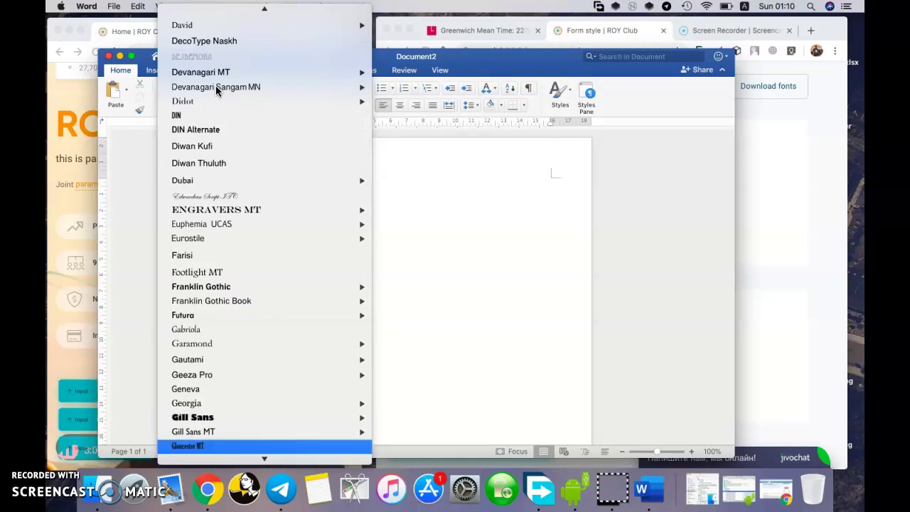
# Switch back to Chrome and check the heading font's name on the Form style page
pyautogui.click(606, 34)
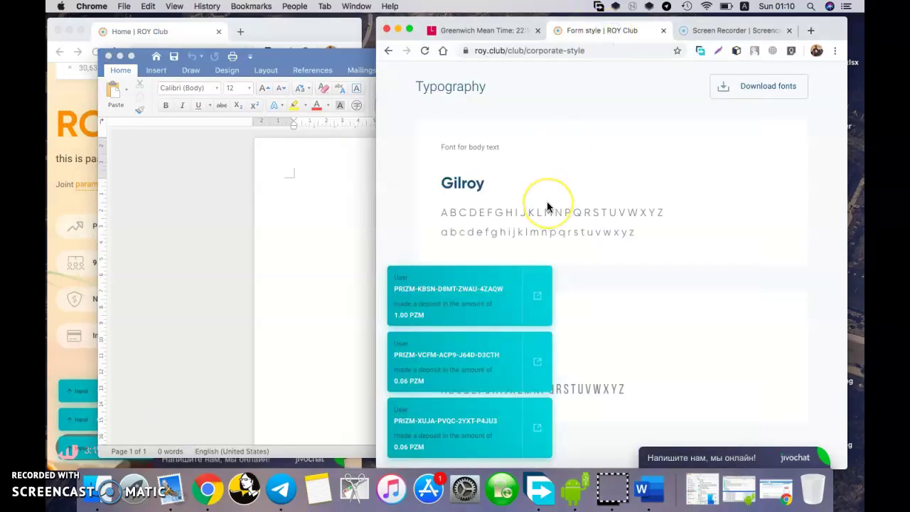
pyautogui.scroll(-4, 546, 201)
pyautogui.scroll(-2, 546, 207)
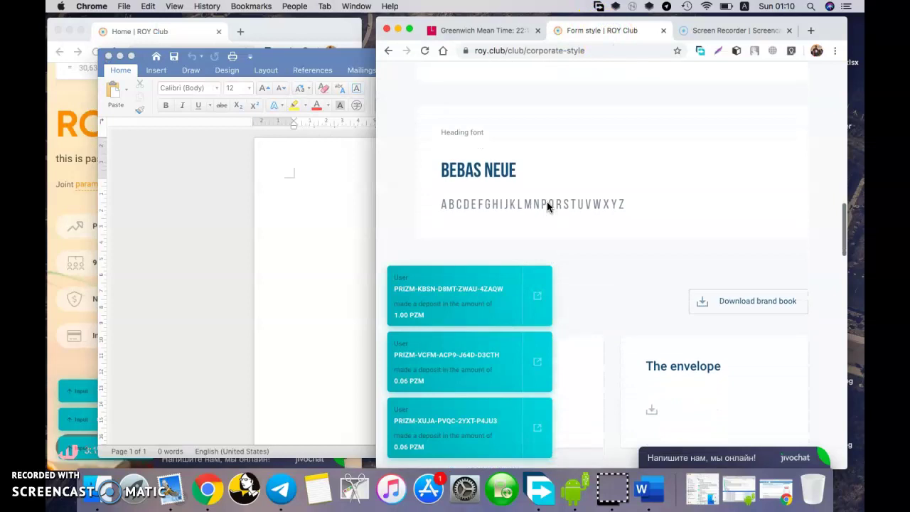
# In Word, look up the Bebas font by name and clear the font entry
pyautogui.click(658, 480)
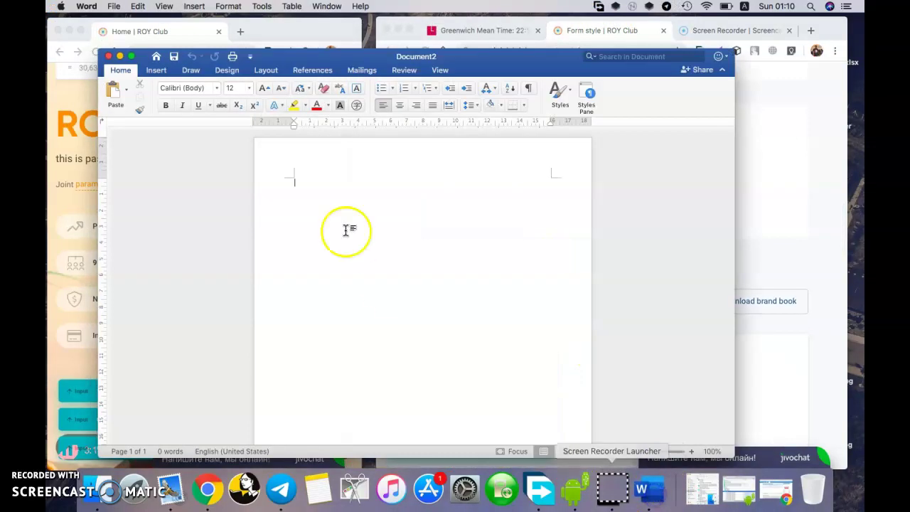
pyautogui.click(192, 88)
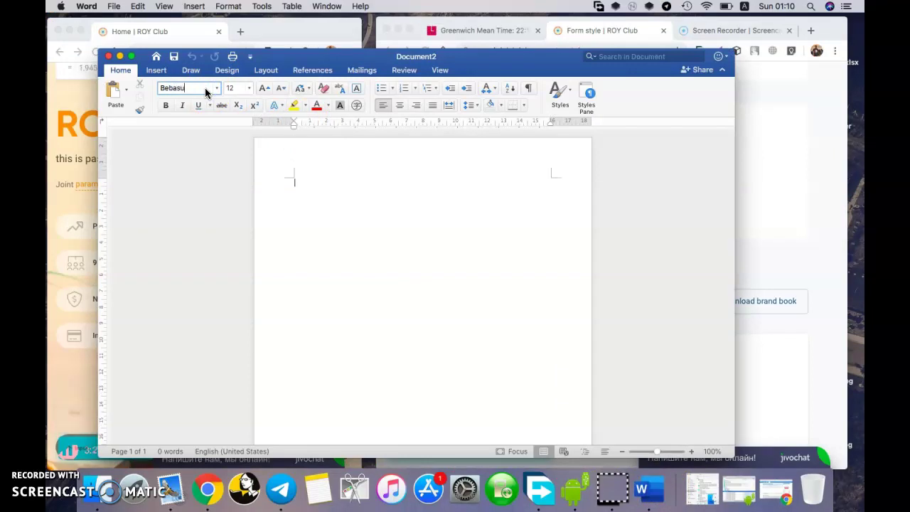
pyautogui.write('Bebasu')
pyautogui.press('BackSpace')
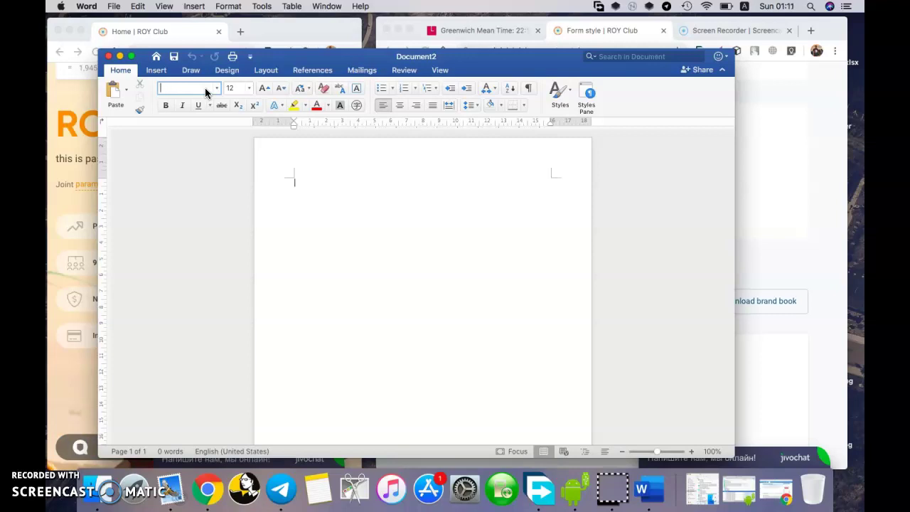
# Look up the Gilroy font by name in the blank document's font entry
pyautogui.write('Nim')
pyautogui.write('e')
pyautogui.write('wt')
pyautogui.press('BackSpace')
pyautogui.write('t')
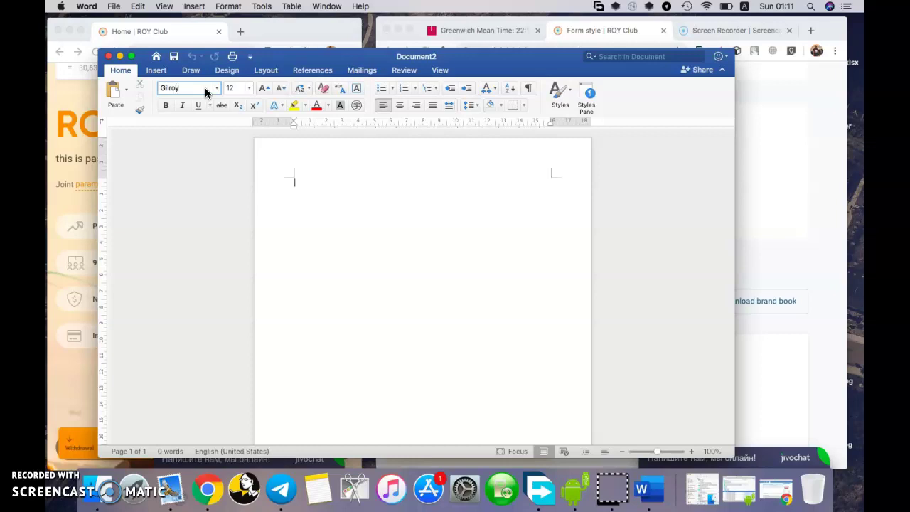
# Look through Word's installed font list for the brand fonts and close it without choosing one
pyautogui.click(217, 87)
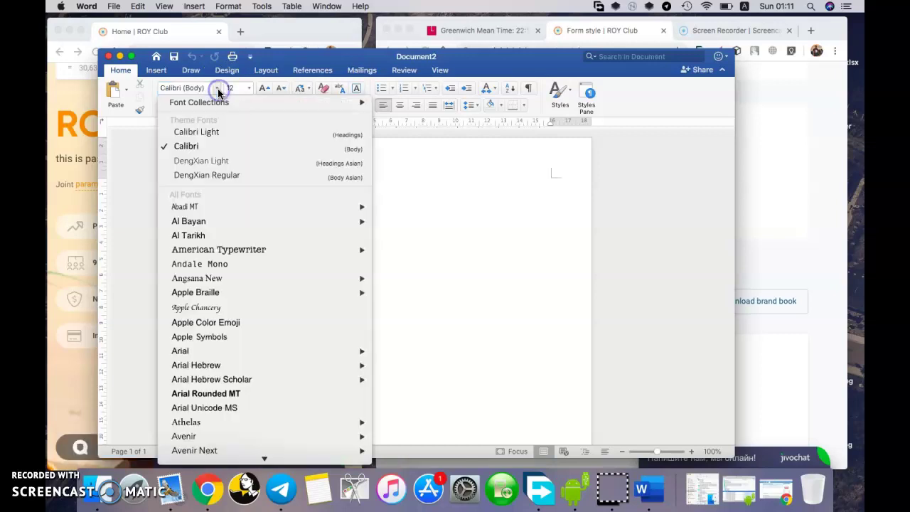
pyautogui.scroll(-10, 226, 261)
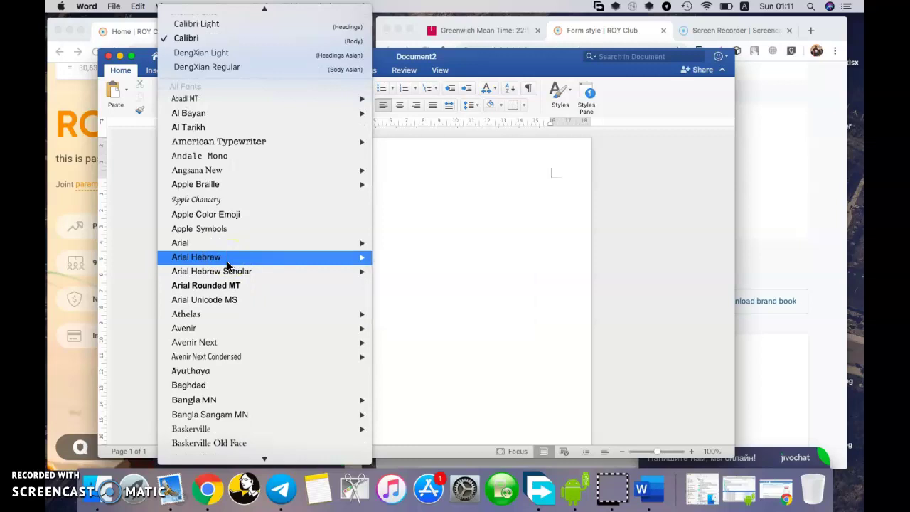
pyautogui.scroll(-2, 227, 265)
pyautogui.scroll(-12, 228, 265)
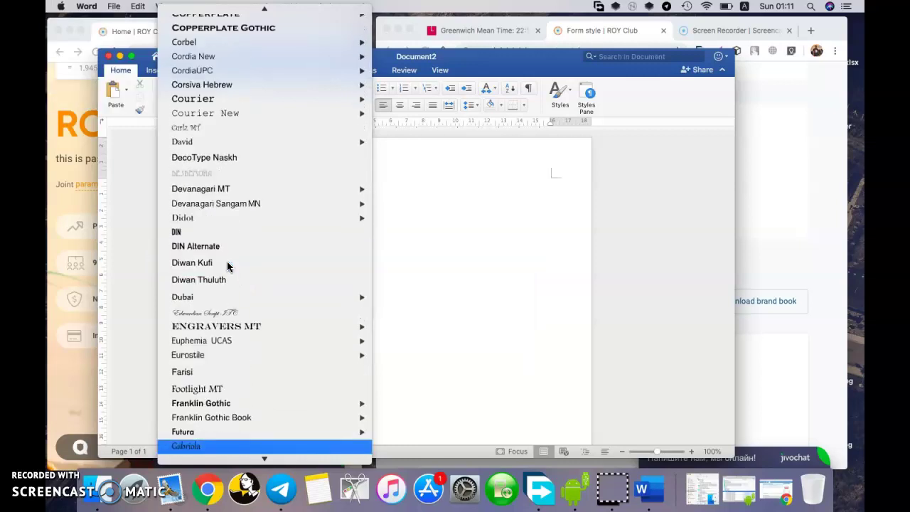
pyautogui.scroll(-7, 228, 267)
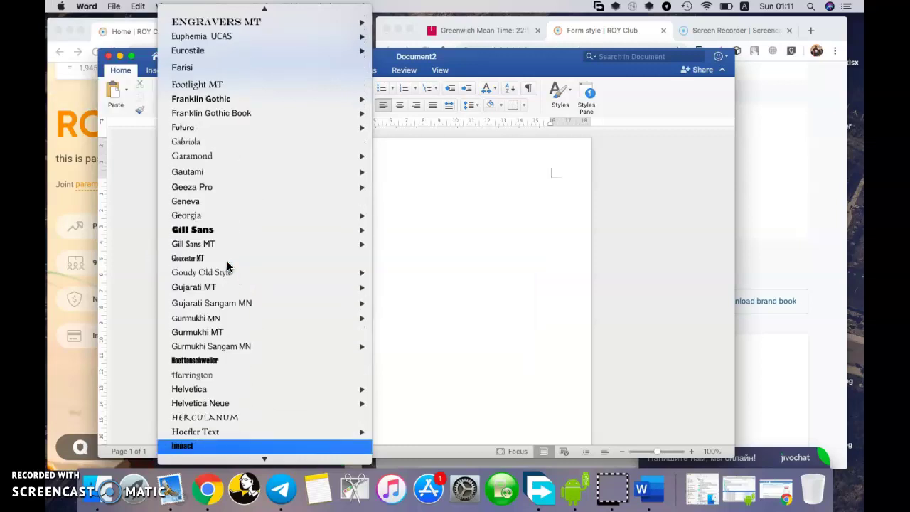
pyautogui.scroll(-11, 228, 267)
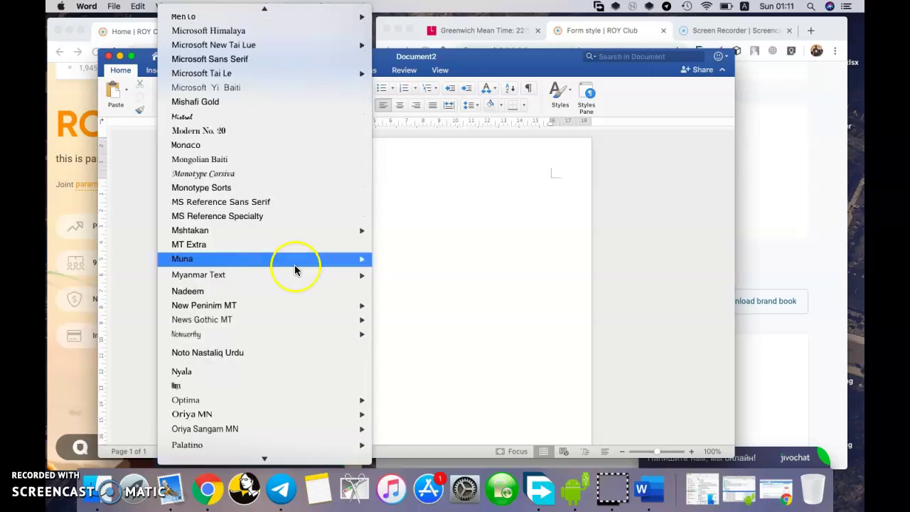
pyautogui.moveTo(299, 267)
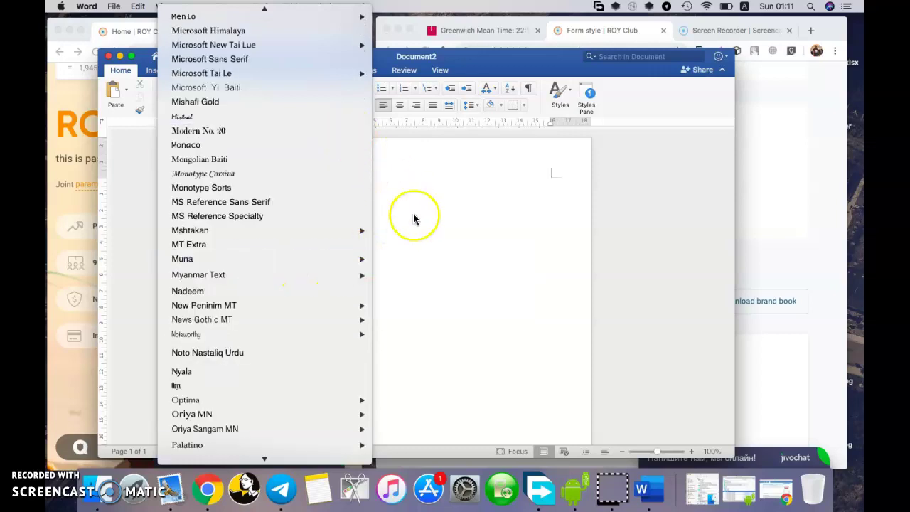
pyautogui.click(413, 216)
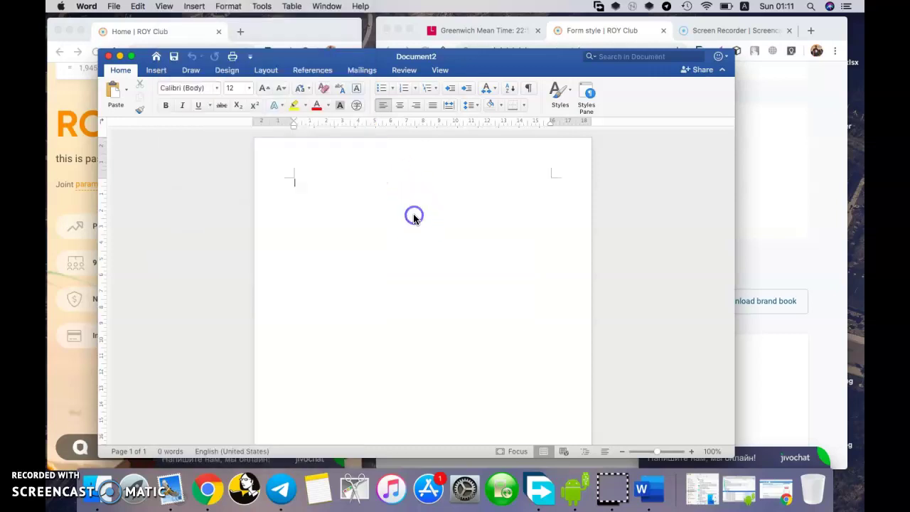
# Close the blank Word document and quit Word
pyautogui.click(108, 57)
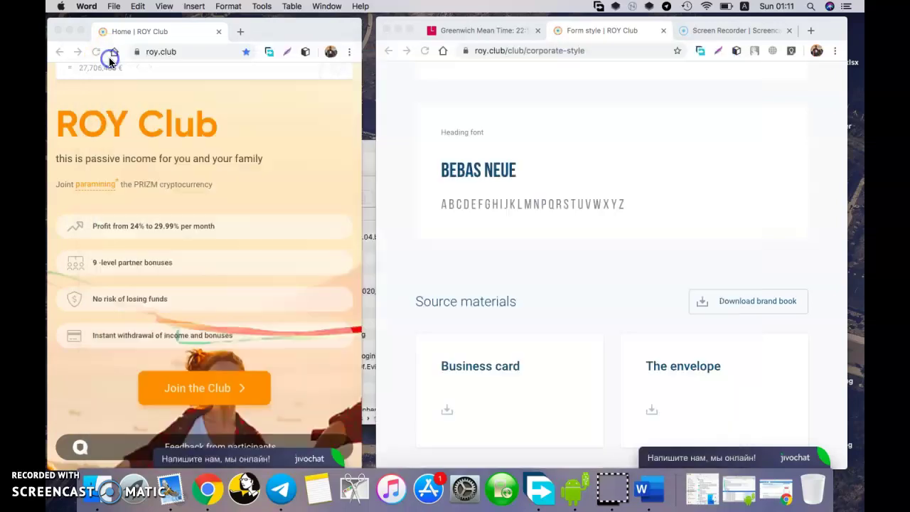
pyautogui.rightClick(656, 494)
pyautogui.click(666, 448)
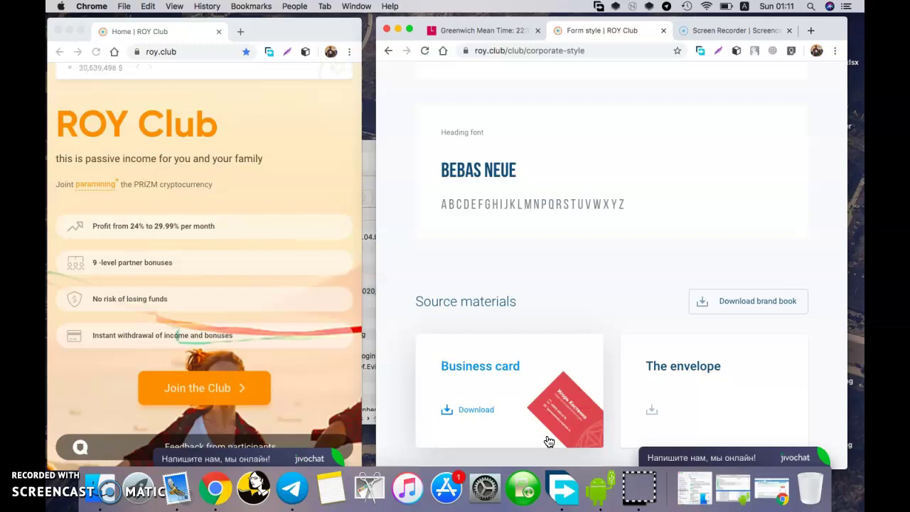
# Open Font Book, select the All Fonts collection and move the window away from the Form style page's font samples
pyautogui.press('super+space')
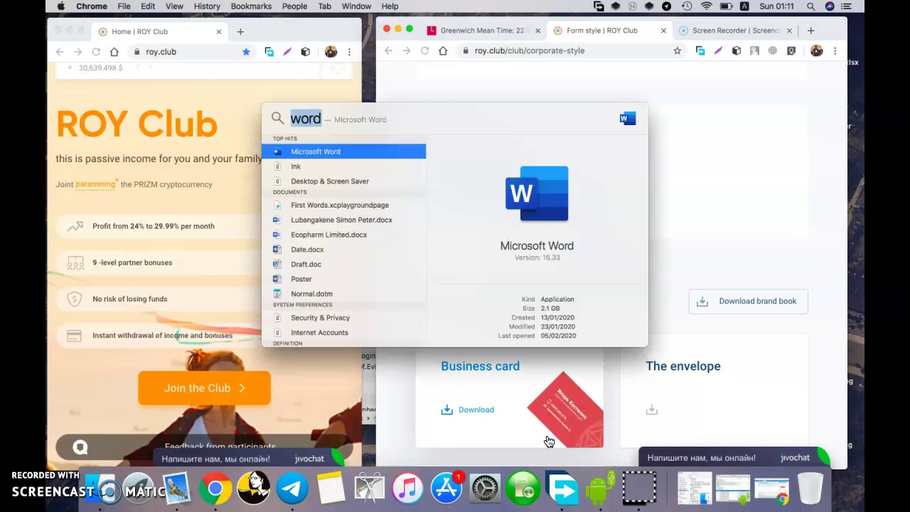
pyautogui.write('font book')
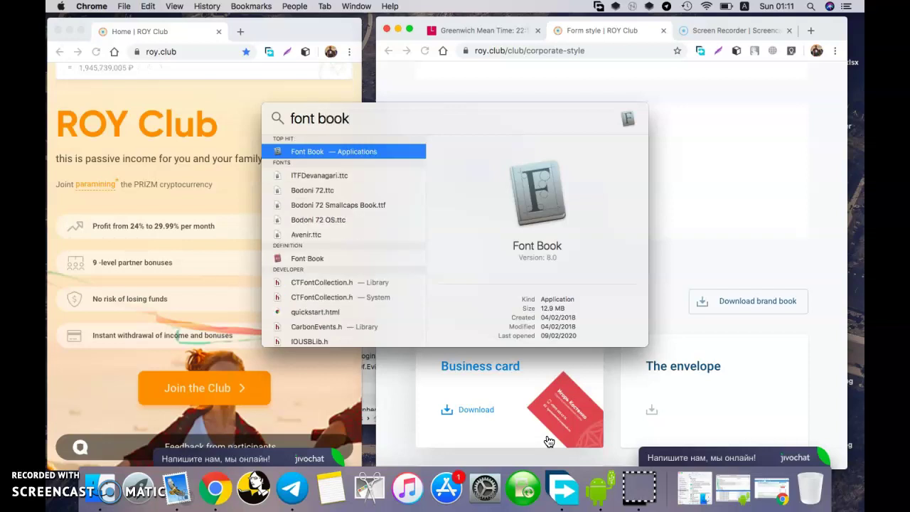
pyautogui.press('Return')
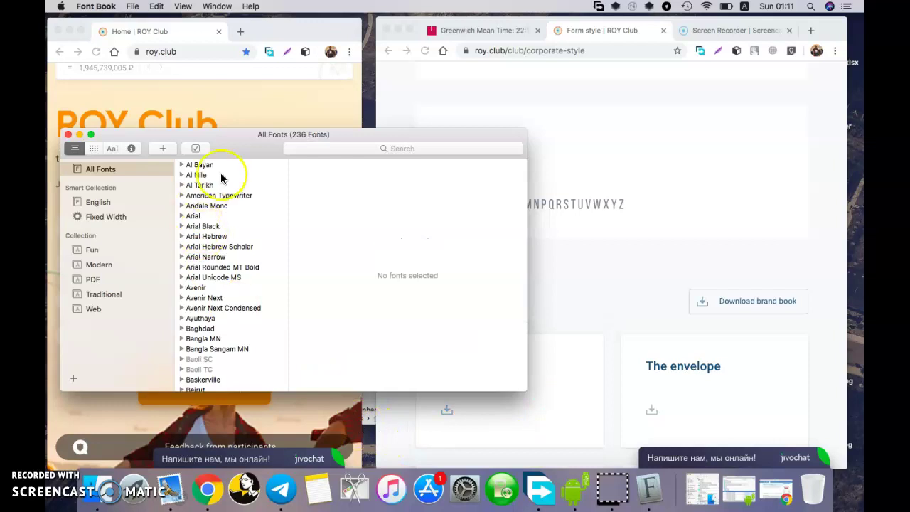
pyautogui.click(250, 151)
pyautogui.moveTo(250, 151); pyautogui.dragTo(279, 99)
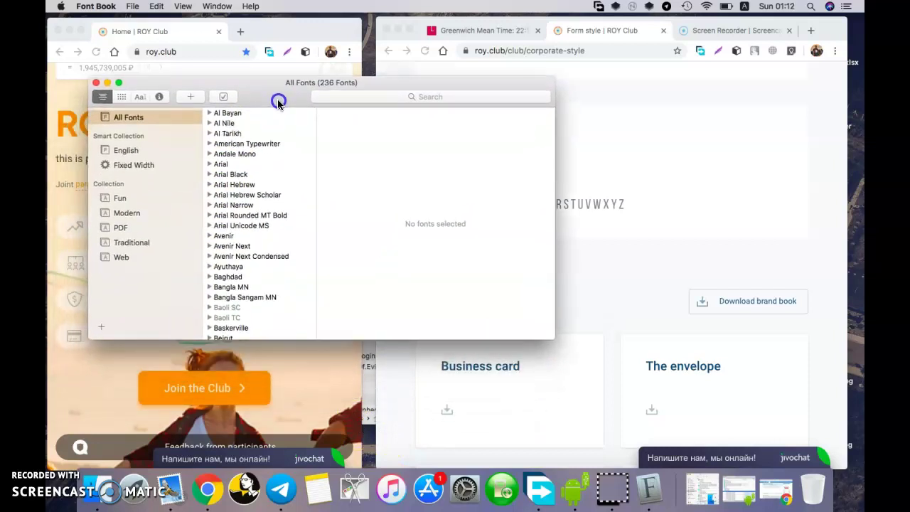
pyautogui.click(154, 119)
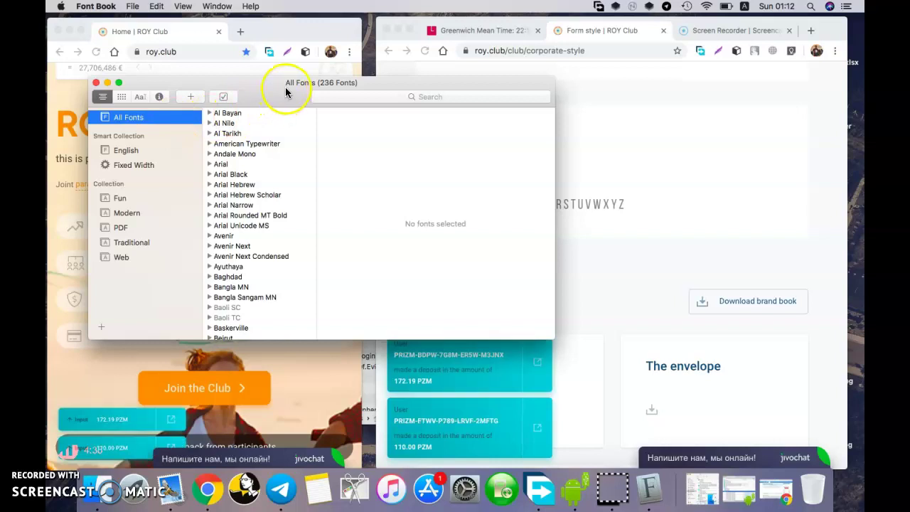
pyautogui.moveTo(284, 90); pyautogui.dragTo(241, 87)
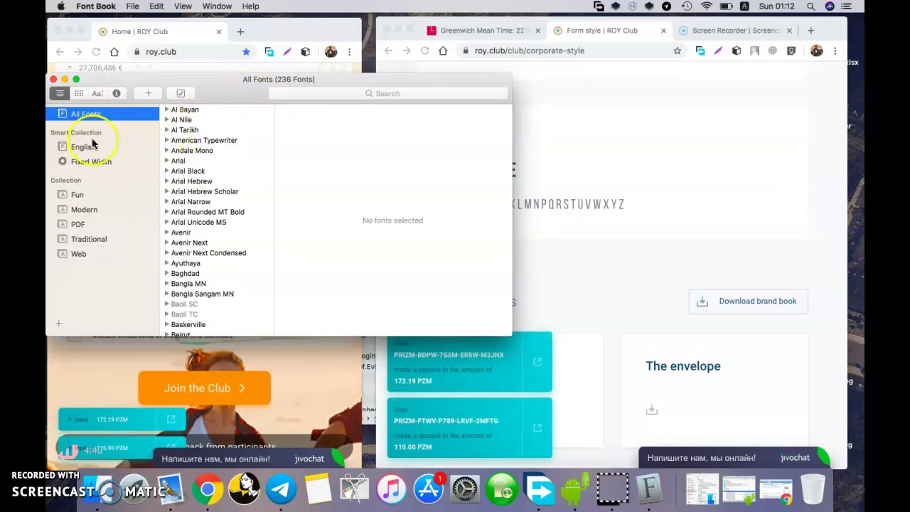
# Switch to Chrome's Form style page and download the Typography fonts archive fonts_ROY.zip to the Downloads folder with Free Download Manager
pyautogui.click(611, 30)
pyautogui.scroll(5, 639, 197)
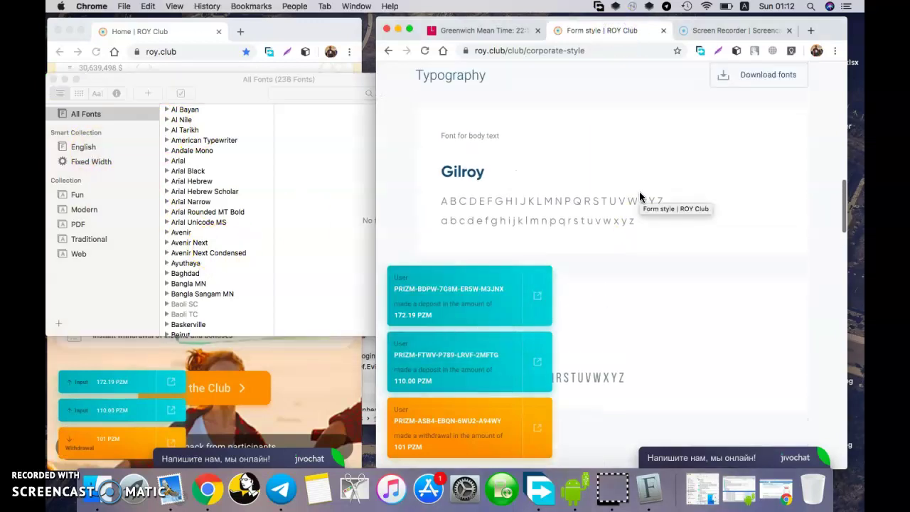
pyautogui.click(766, 100)
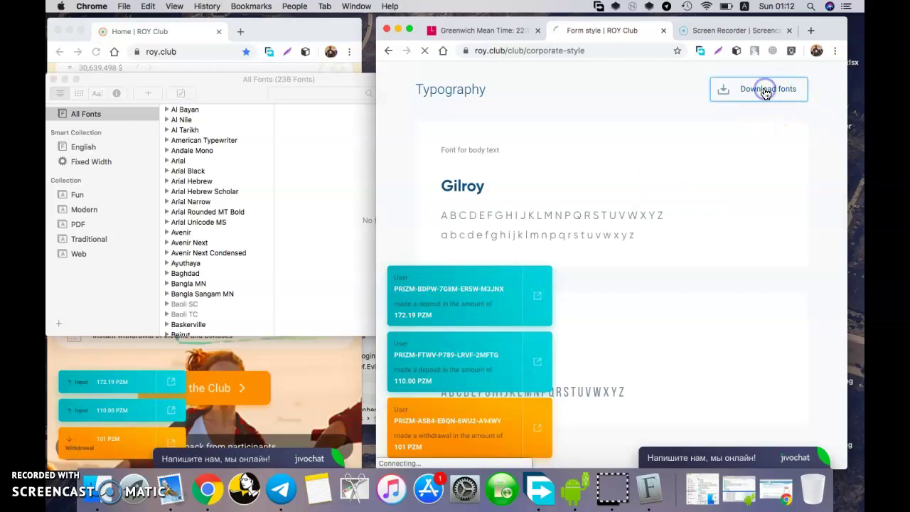
pyautogui.click(643, 285)
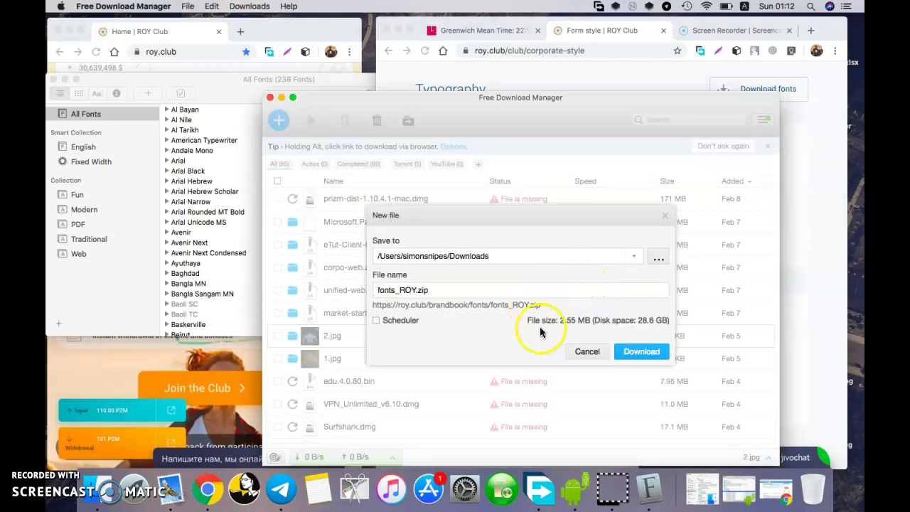
pyautogui.click(643, 351)
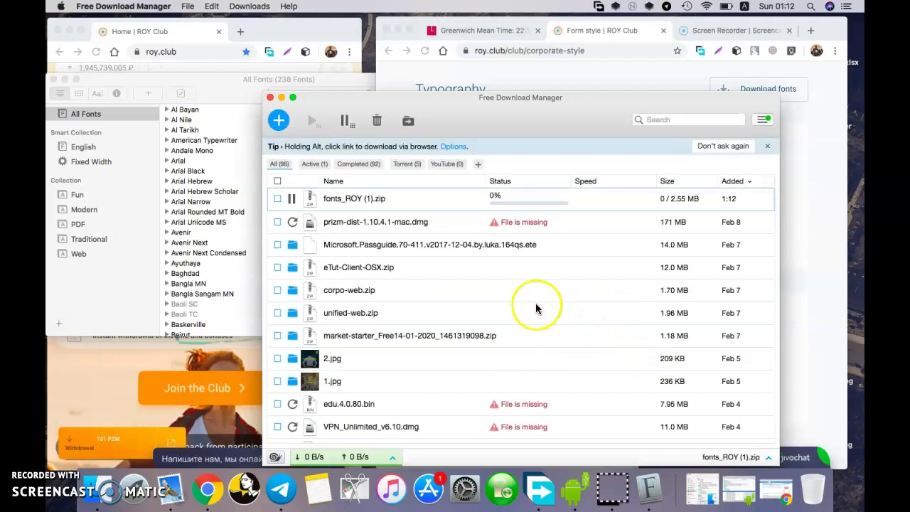
pyautogui.click(467, 214)
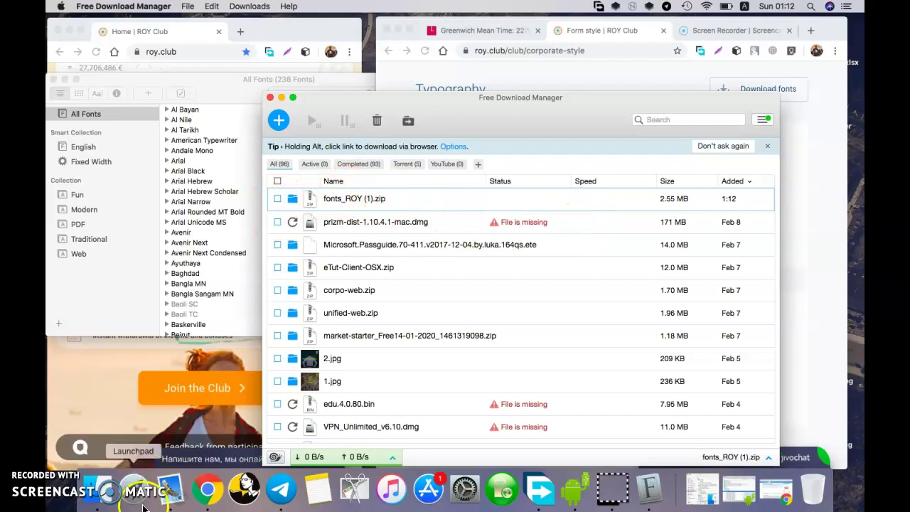
# Switch to Finder, extract fonts_ROY (1).zip in Downloads with Archive Utility and open the extracted folder
pyautogui.click(104, 490)
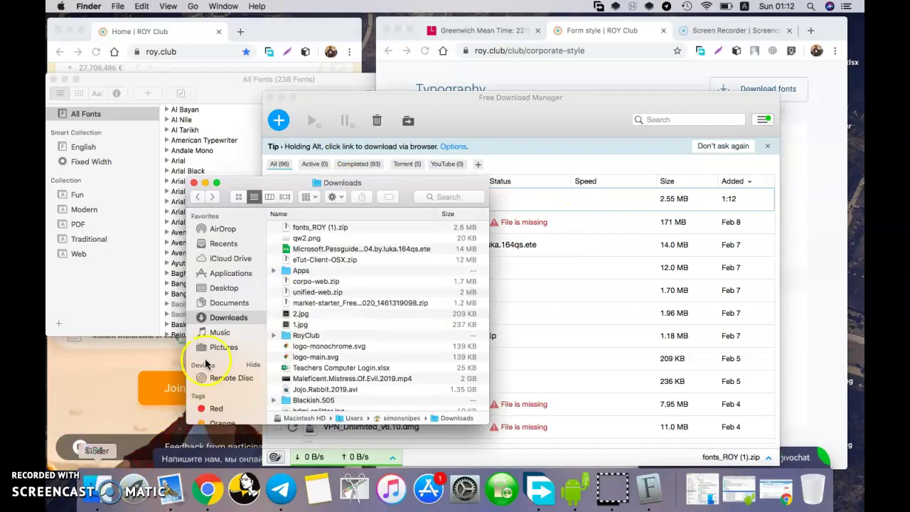
pyautogui.click(322, 227)
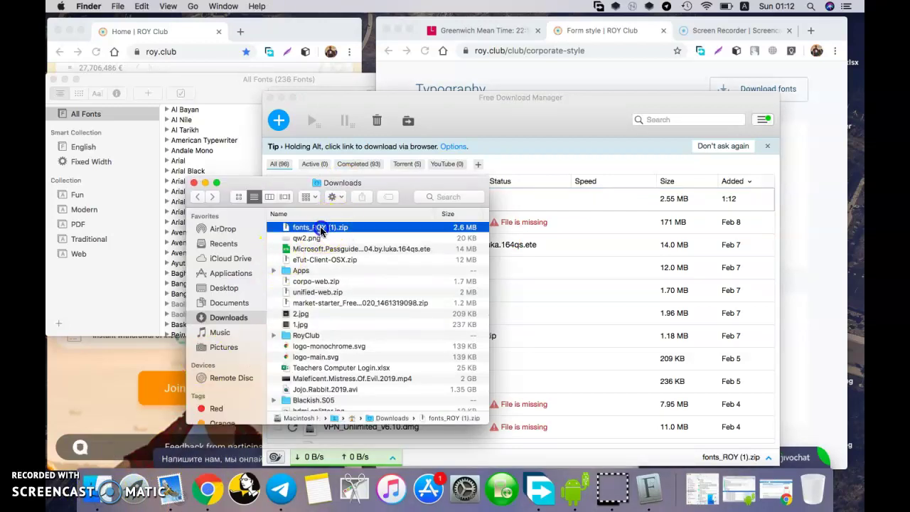
pyautogui.rightClick(320, 229)
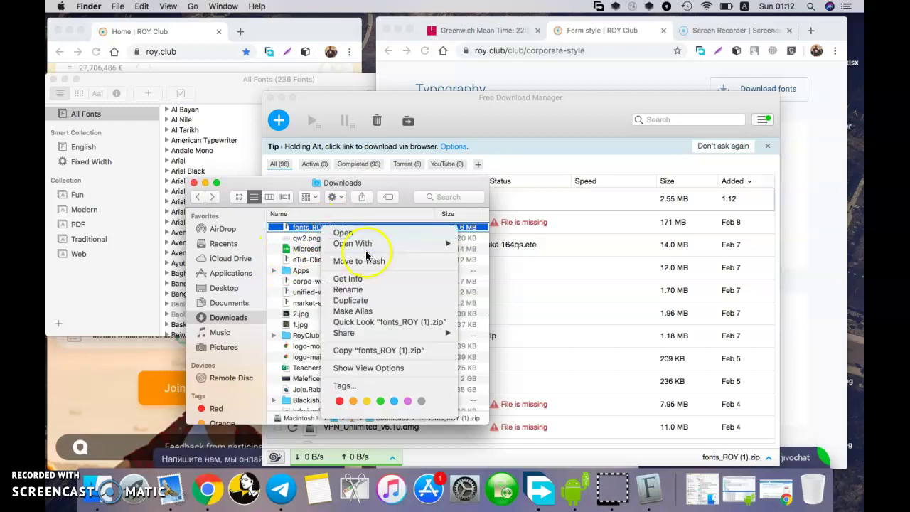
pyautogui.moveTo(395, 243)
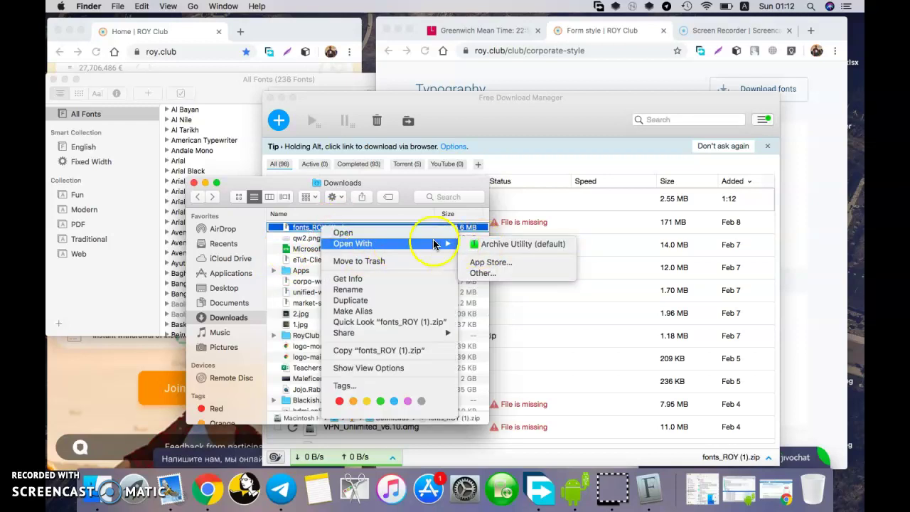
pyautogui.click(488, 244)
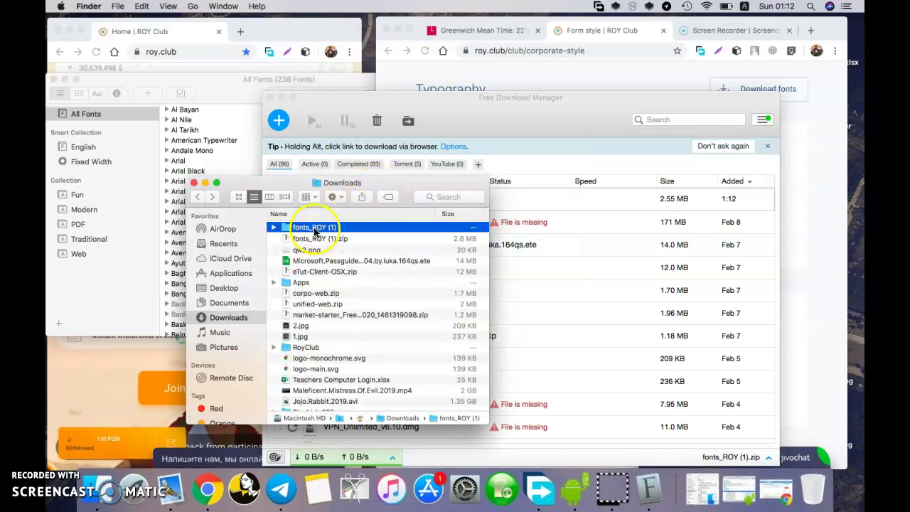
pyautogui.doubleClick(314, 228)
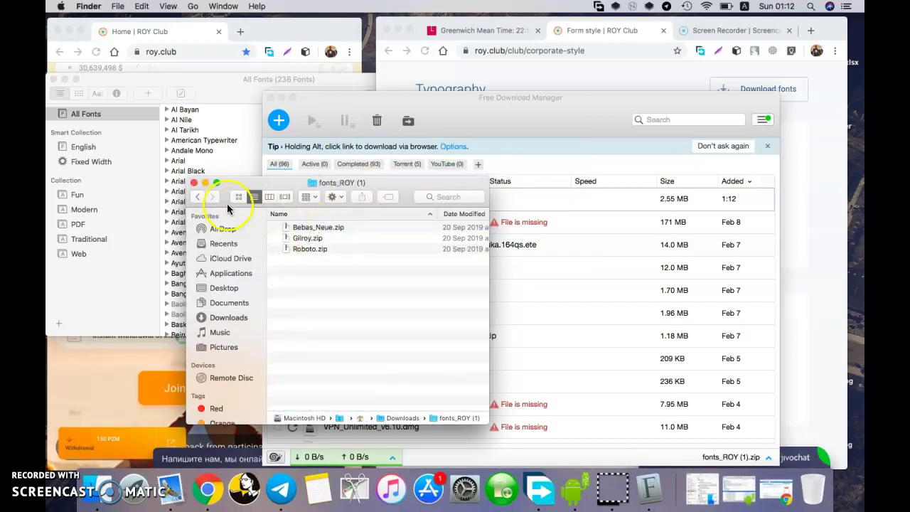
# Extract Gilroy.zip in the fonts_ROY (1) folder, move the Finder window aside and switch back to Font Book
pyautogui.doubleClick(305, 242)
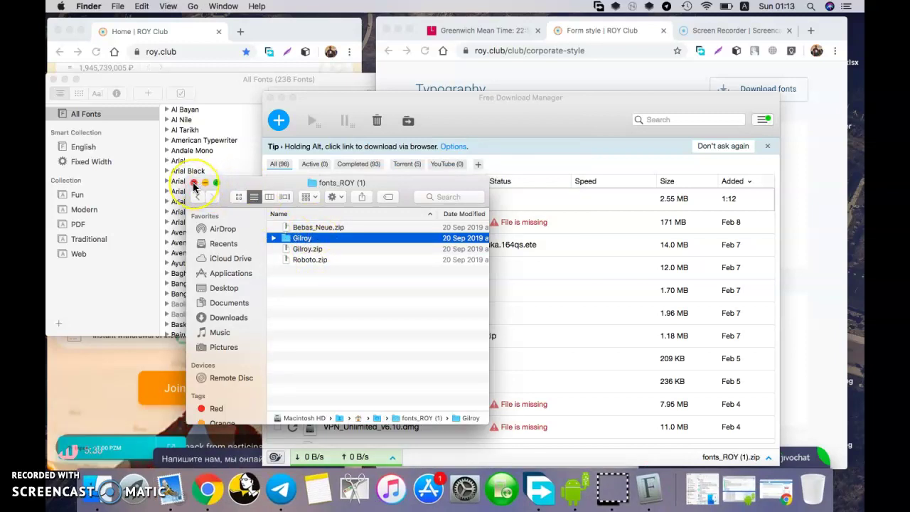
pyautogui.moveTo(255, 183); pyautogui.dragTo(350, 231)
pyautogui.click(186, 91)
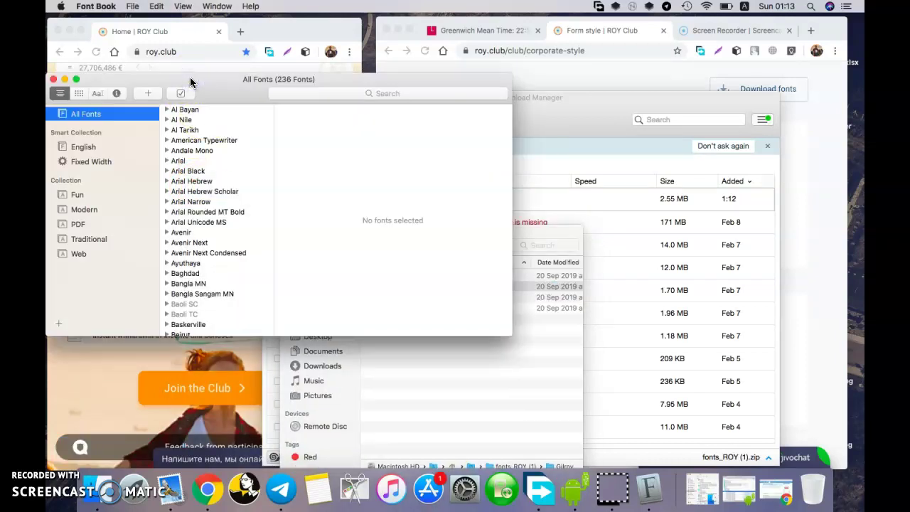
# Start adding fonts and browse to the Gilroy folder inside fonts_ROY (1) in Downloads
pyautogui.click(148, 92)
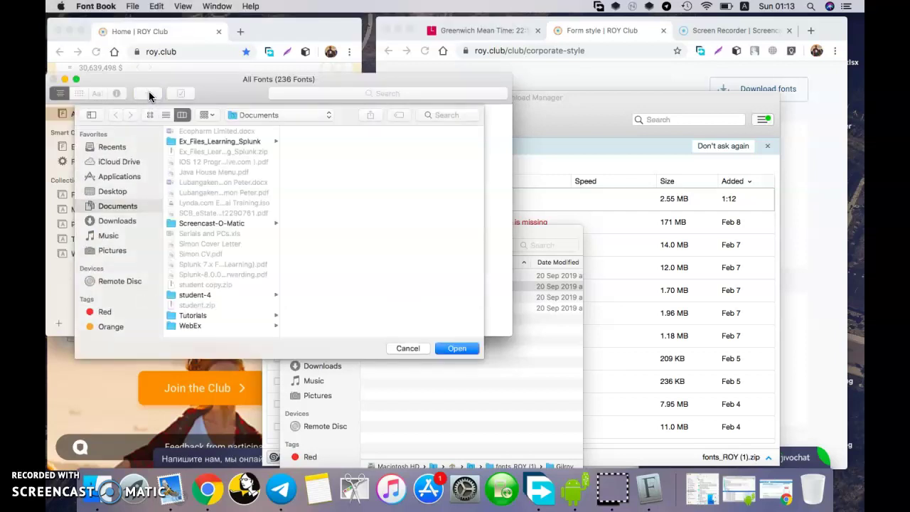
pyautogui.click(123, 223)
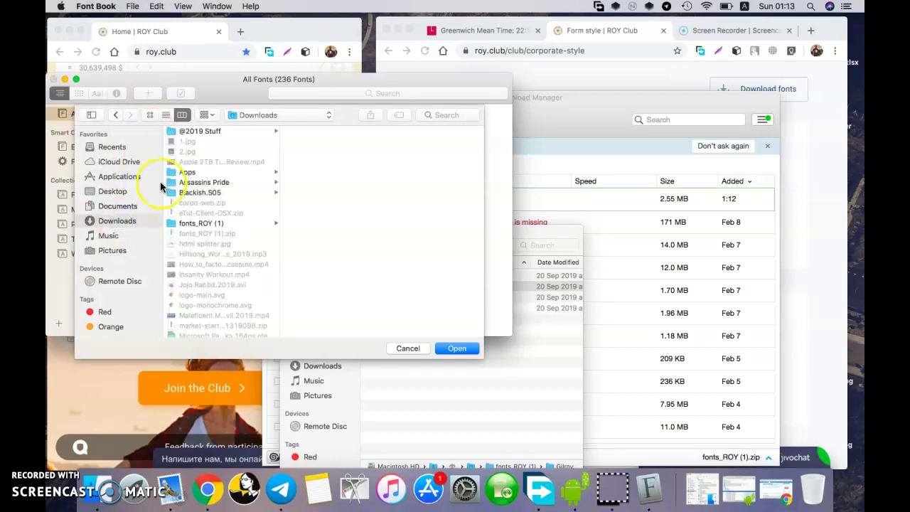
pyautogui.click(200, 223)
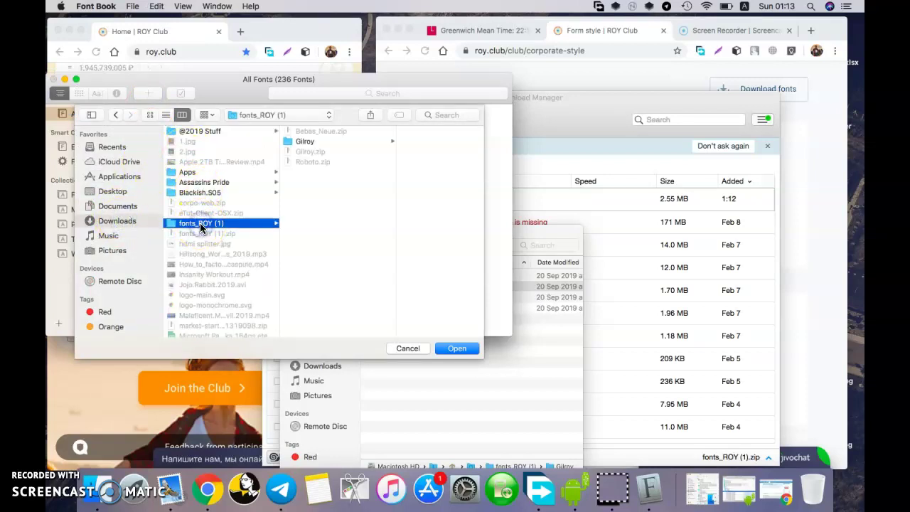
pyautogui.click(301, 142)
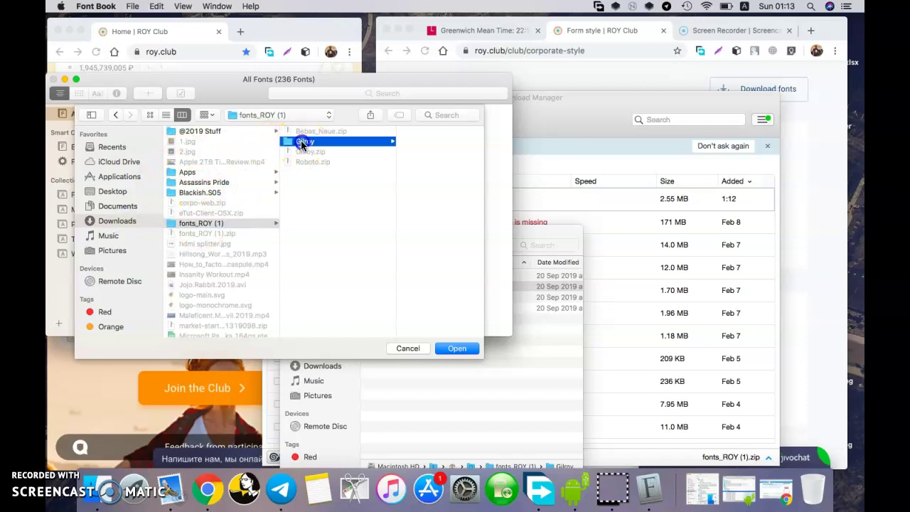
pyautogui.scroll(2, 427, 257)
pyautogui.scroll(-2, 427, 257)
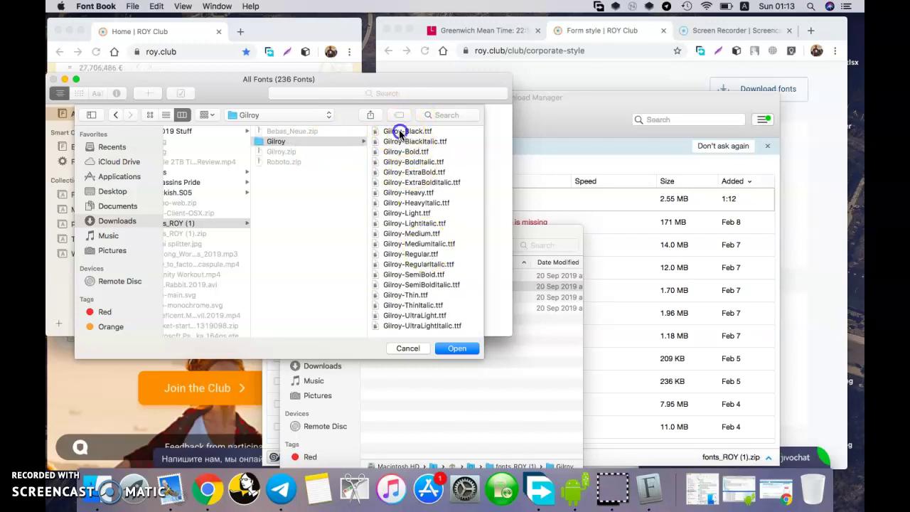
# Select all Gilroy font files from Gilroy-Black.ttf to Gilroy-UltraLightItalic.ttf and install them
pyautogui.click(397, 132)
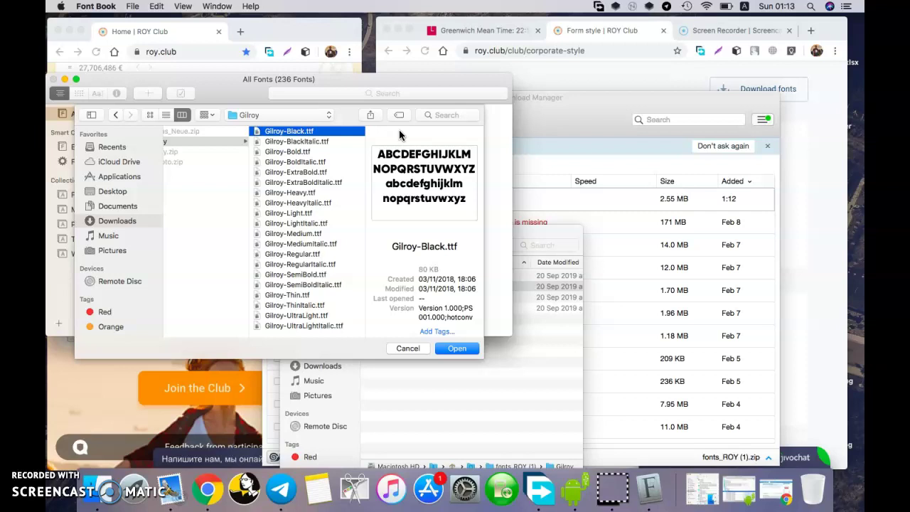
pyautogui.hotkey('shift', 'Down')
pyautogui.hotkey('shift', 'Down')
pyautogui.hotkey('shift', 'Down')
pyautogui.hotkey('shift', 'Down')
pyautogui.hotkey('shift', 'Down')
pyautogui.hotkey('shift', 'Down')
pyautogui.hotkey('shift', 'Down')
pyautogui.hotkey('shift', 'Down')
pyautogui.hotkey('shift', 'Down')
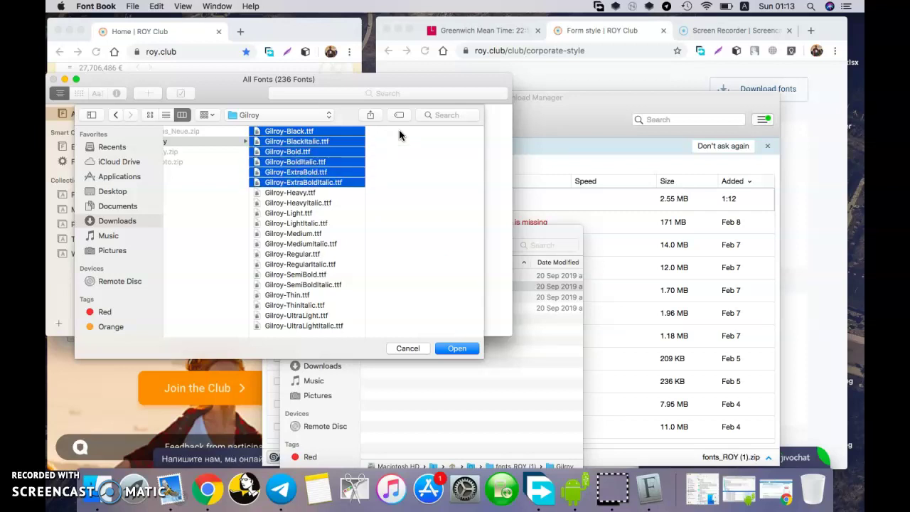
pyautogui.hotkey('shift', 'Down')
pyautogui.hotkey('shift', 'Down')
pyautogui.hotkey('shift', 'Down')
pyautogui.hotkey('shift', 'Down')
pyautogui.hotkey('shift', 'Down')
pyautogui.hotkey('shift', 'Down')
pyautogui.hotkey('shift', 'Down')
pyautogui.hotkey('shift', 'Down')
pyautogui.hotkey('shift', 'Down')
pyautogui.hotkey('shift', 'Down')
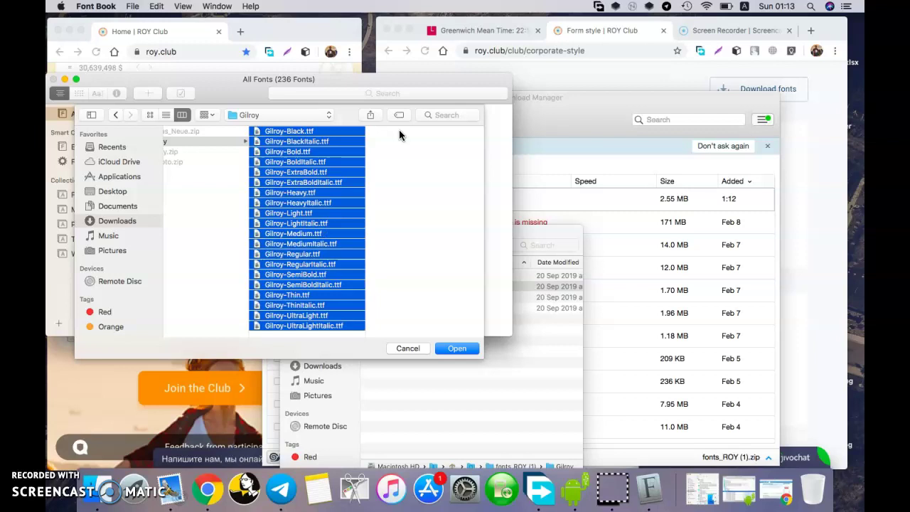
pyautogui.click(449, 349)
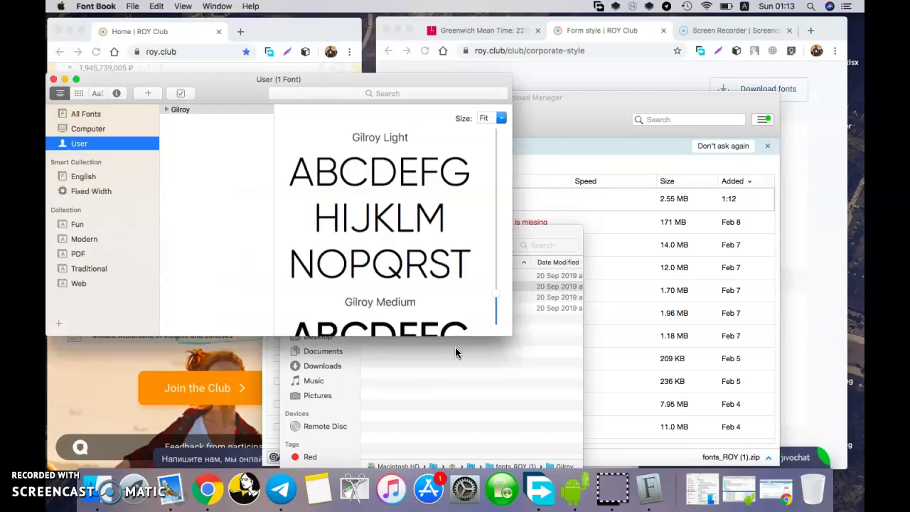
# Expand the installed Gilroy family, preview its ExtraBold Italic, SemiBold and Regular Italic styles, and close Font Book
pyautogui.click(190, 140)
pyautogui.click(174, 109)
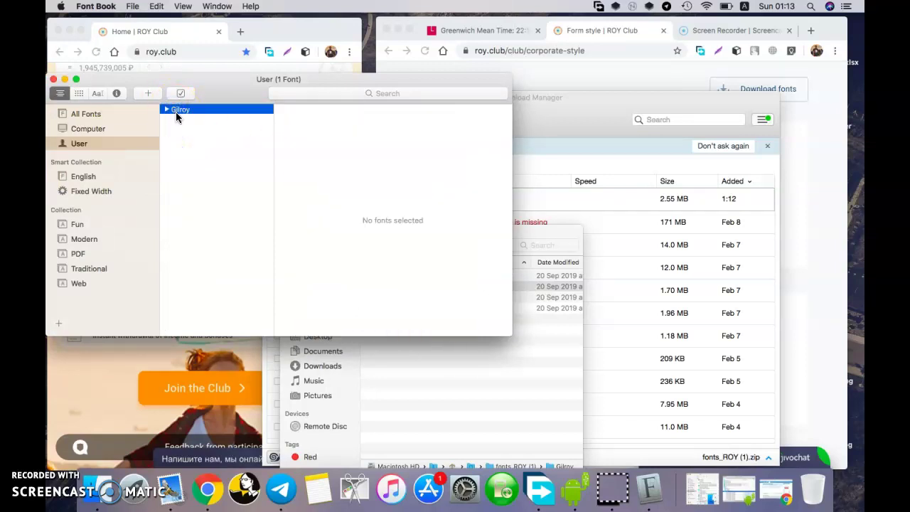
pyautogui.click(167, 110)
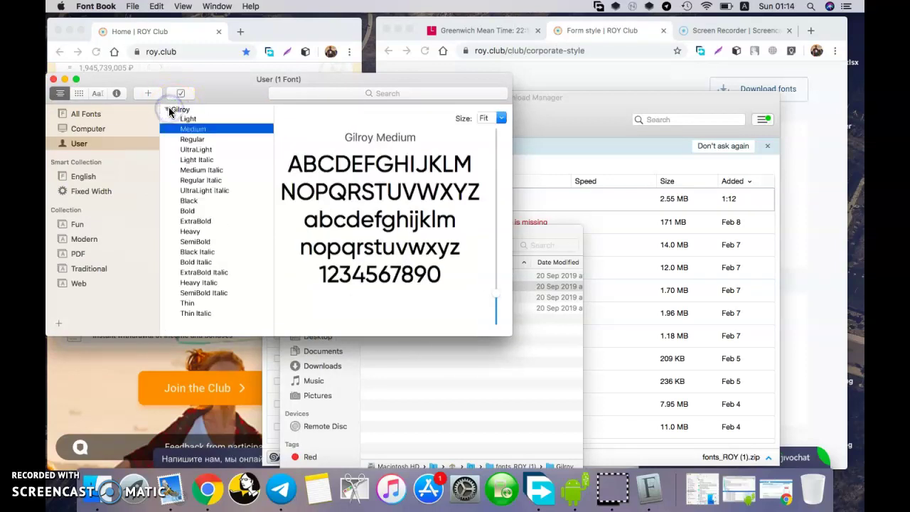
pyautogui.click(202, 274)
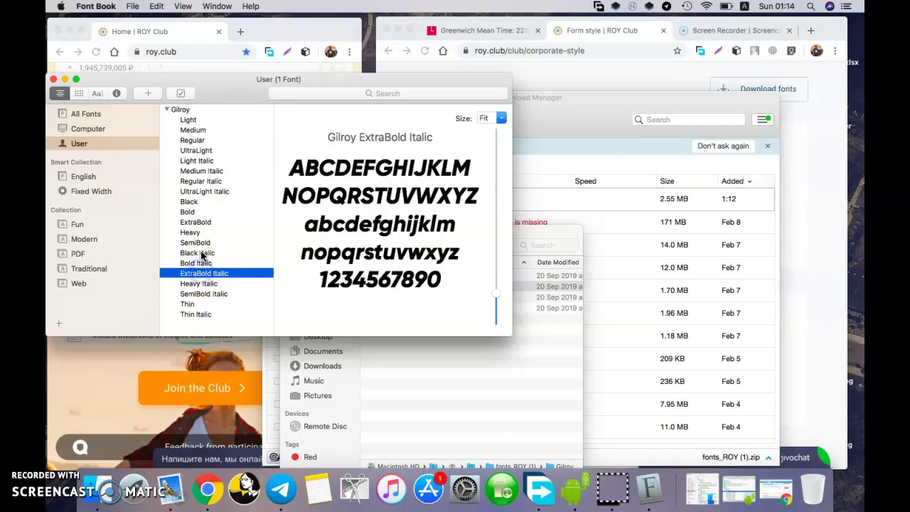
pyautogui.click(200, 243)
pyautogui.click(199, 182)
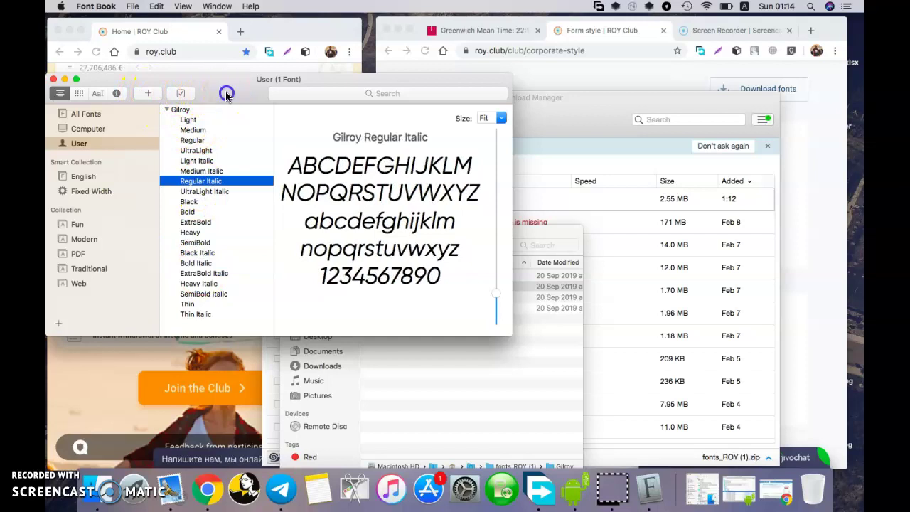
pyautogui.click(53, 79)
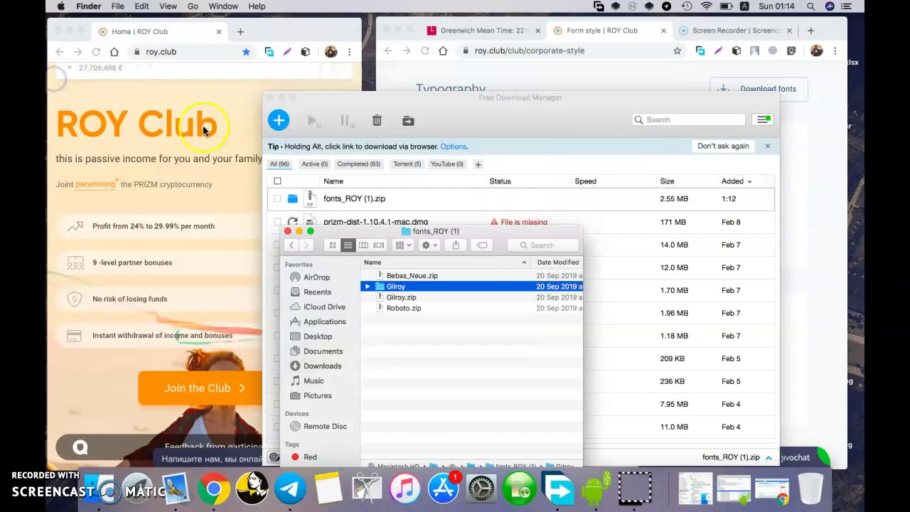
# Search the Mac for Word, switch to Microsoft Word and create a blank document
pyautogui.click(461, 115)
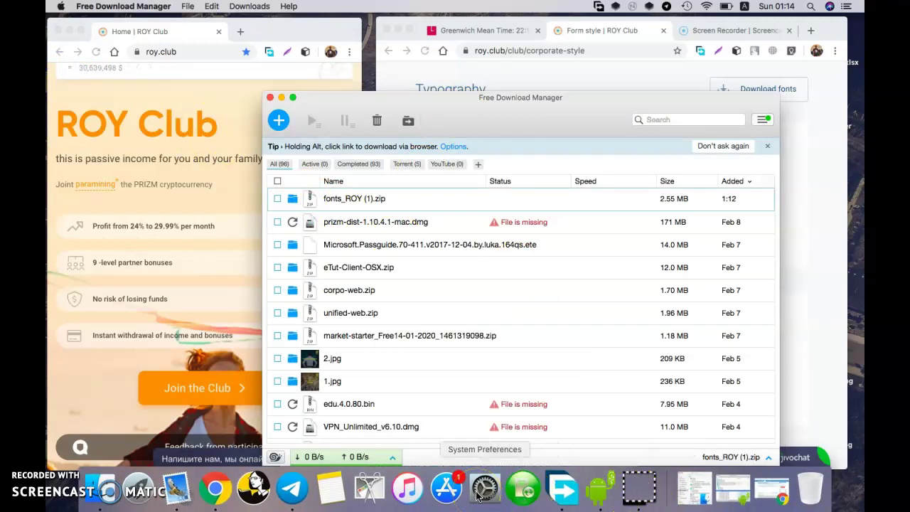
pyautogui.press('super+space')
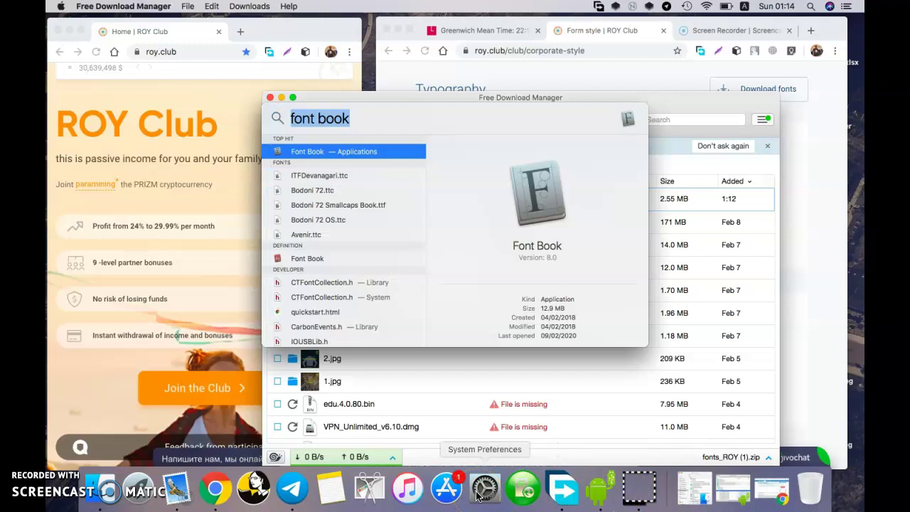
pyautogui.write('word')
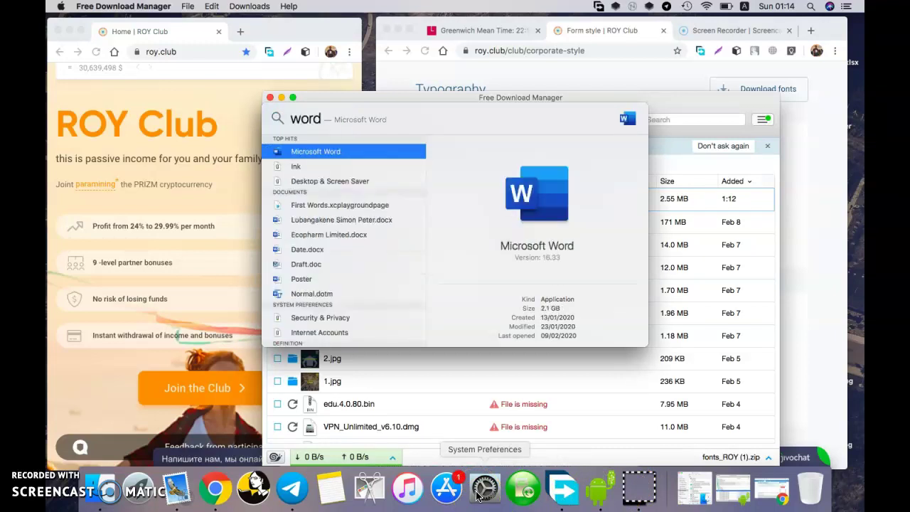
pyautogui.press('Return')
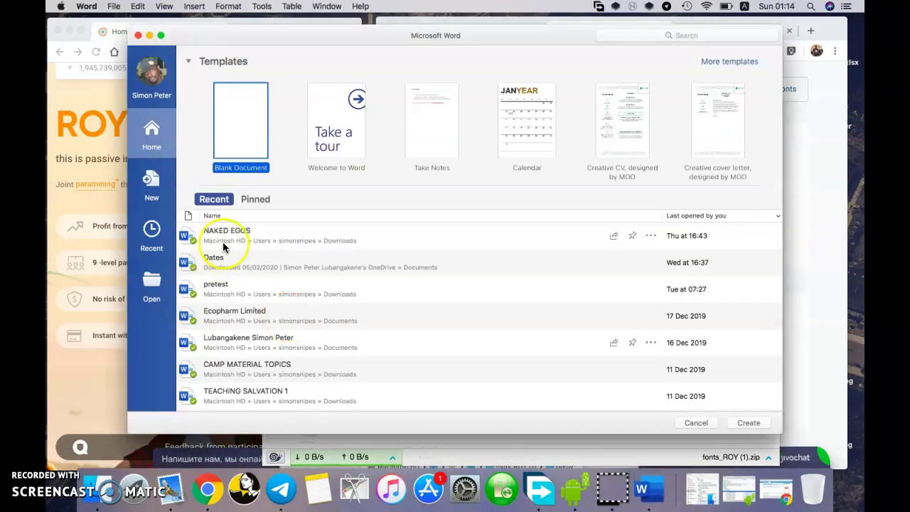
pyautogui.click(240, 134)
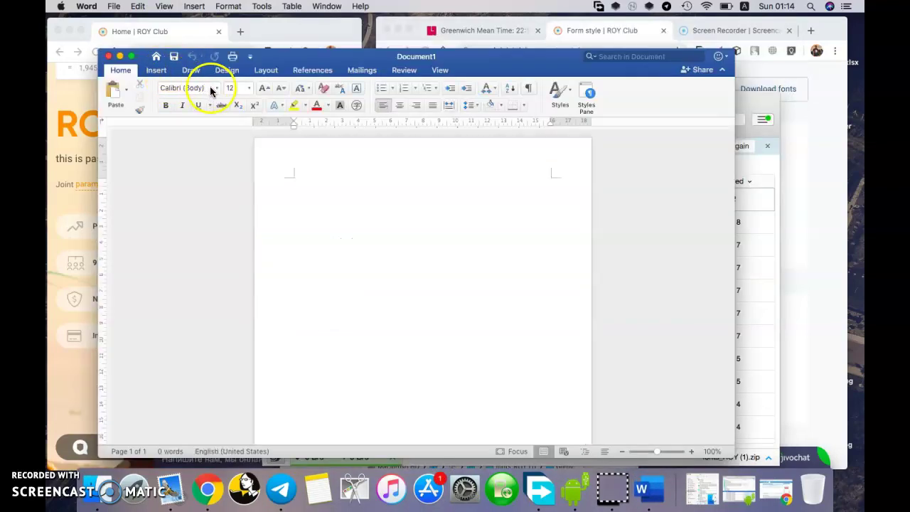
# Set the font to Gilroy SemiBold Italic and enter the sample text "Bhbsaldkbfuasgfasfd;ihsc" in the blank document
pyautogui.click(217, 89)
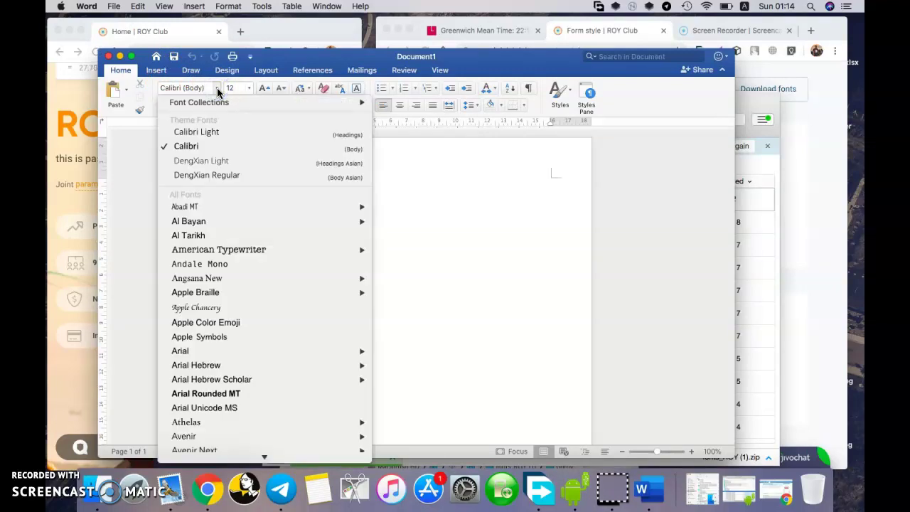
pyautogui.write('gilr')
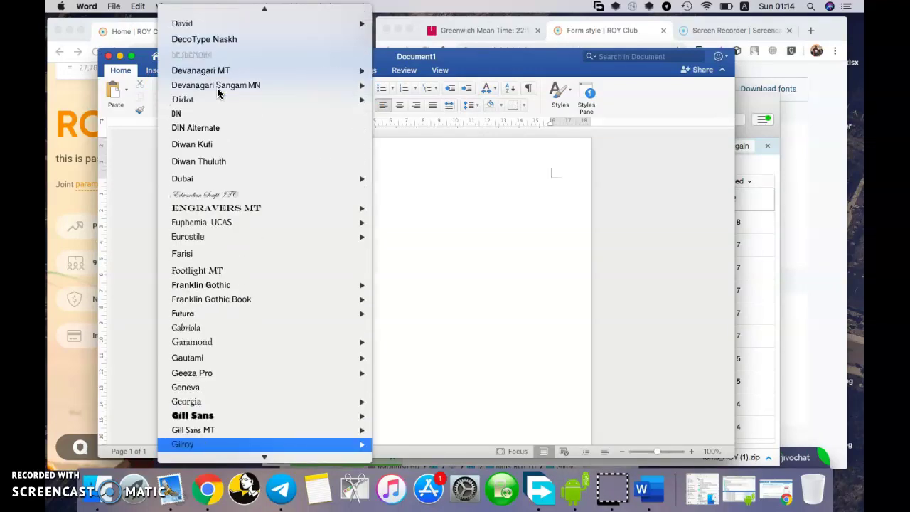
pyautogui.scroll(-4, 227, 426)
pyautogui.moveTo(229, 427)
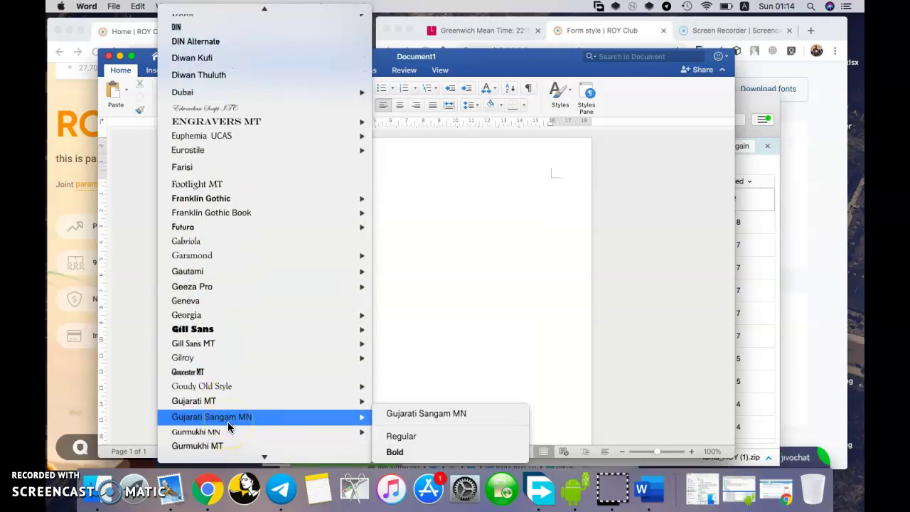
pyautogui.moveTo(260, 357)
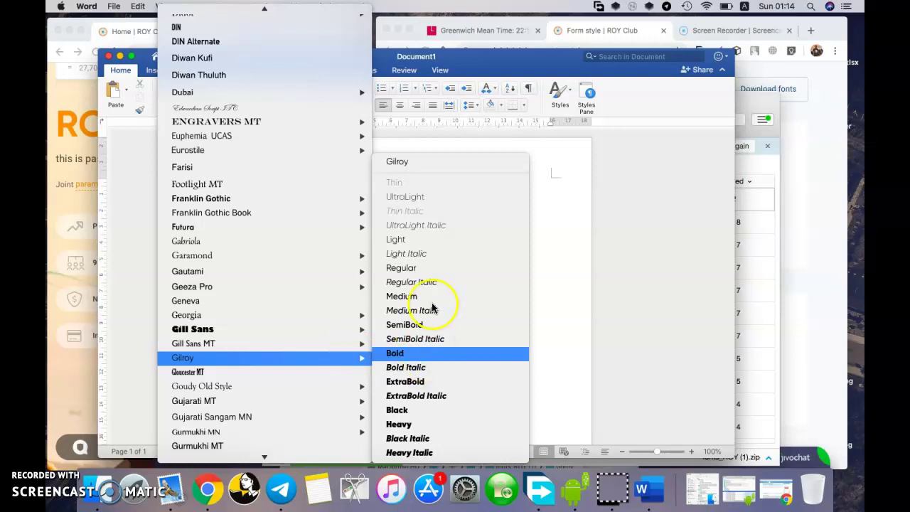
pyautogui.click(421, 340)
pyautogui.write('bhbsaldkbfuasgfa')
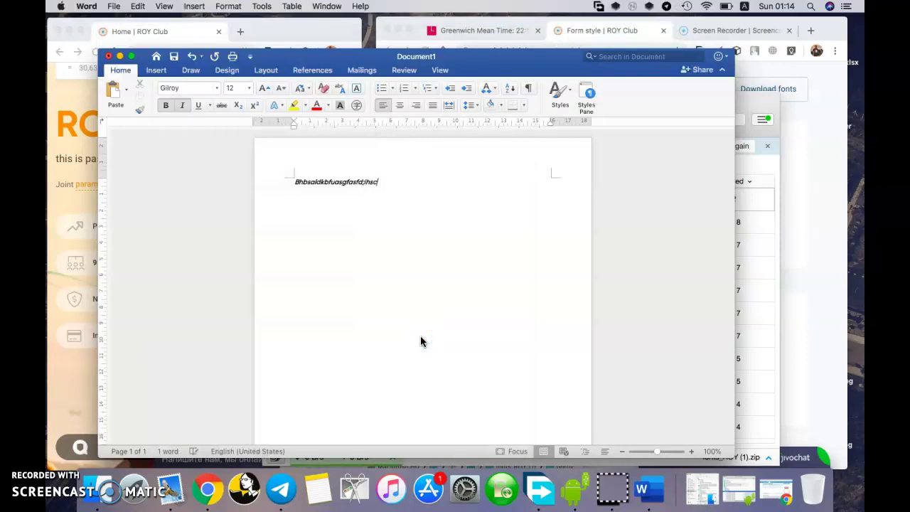
# Close the Word document without saving, and close the Free Download Manager and fonts_ROY (1) Finder windows
pyautogui.click(108, 57)
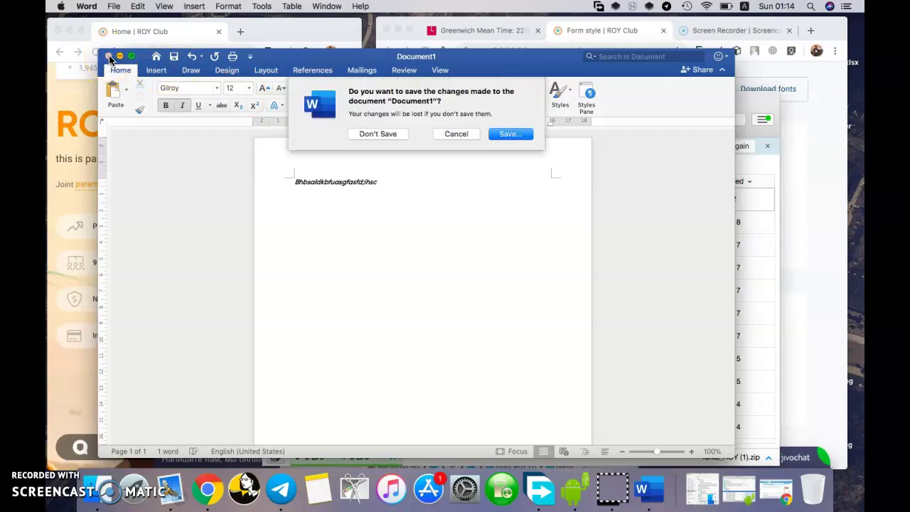
pyautogui.click(393, 134)
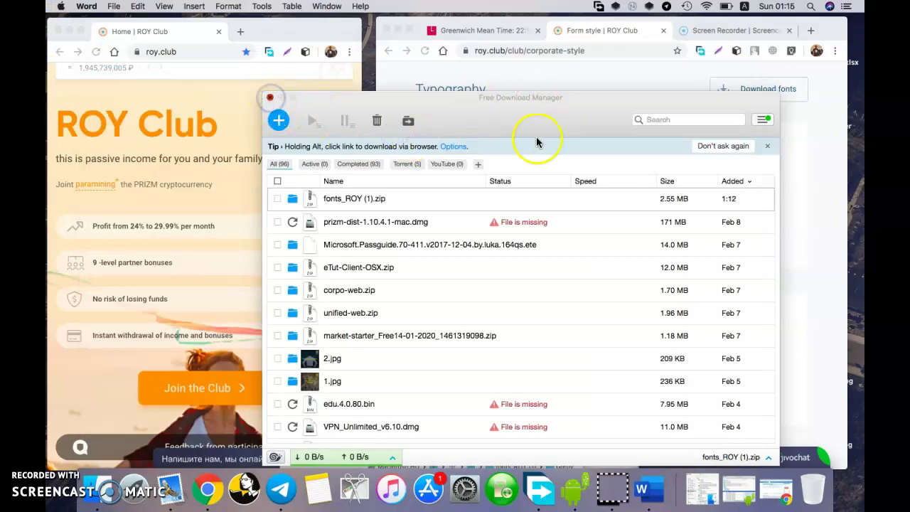
pyautogui.click(270, 97)
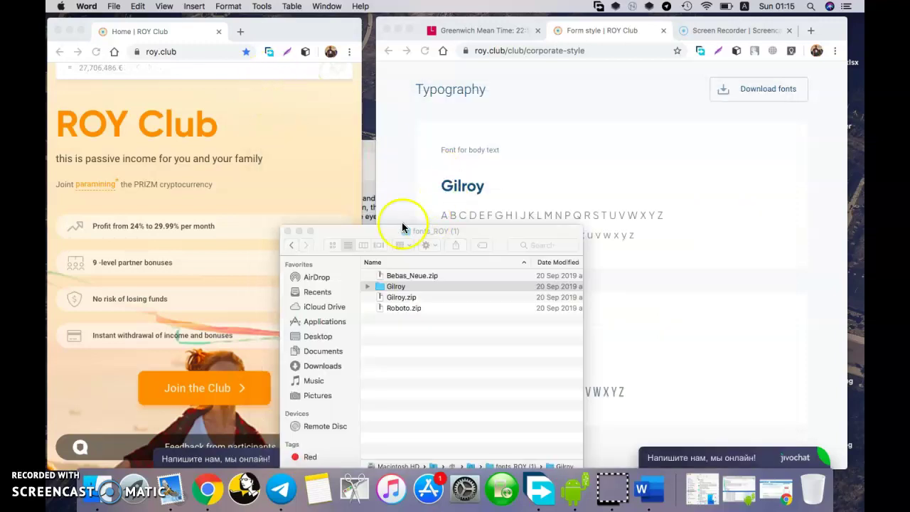
pyautogui.click(288, 232)
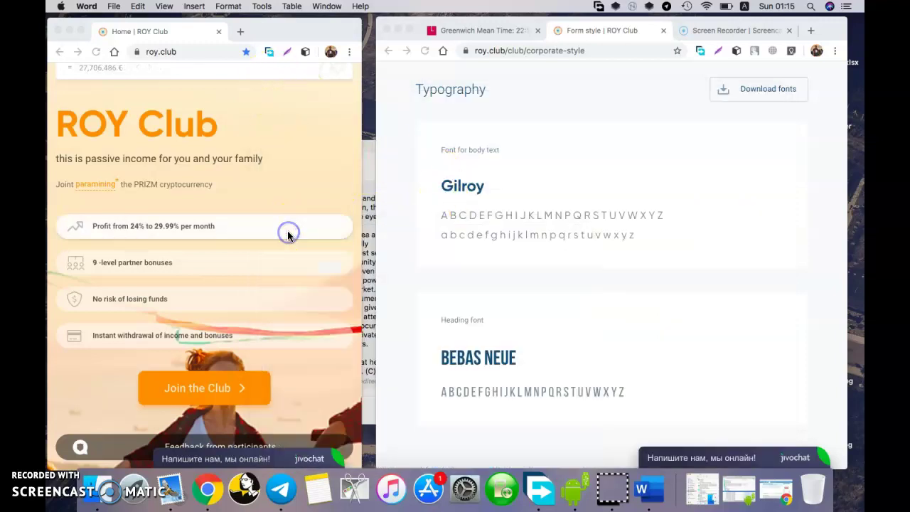